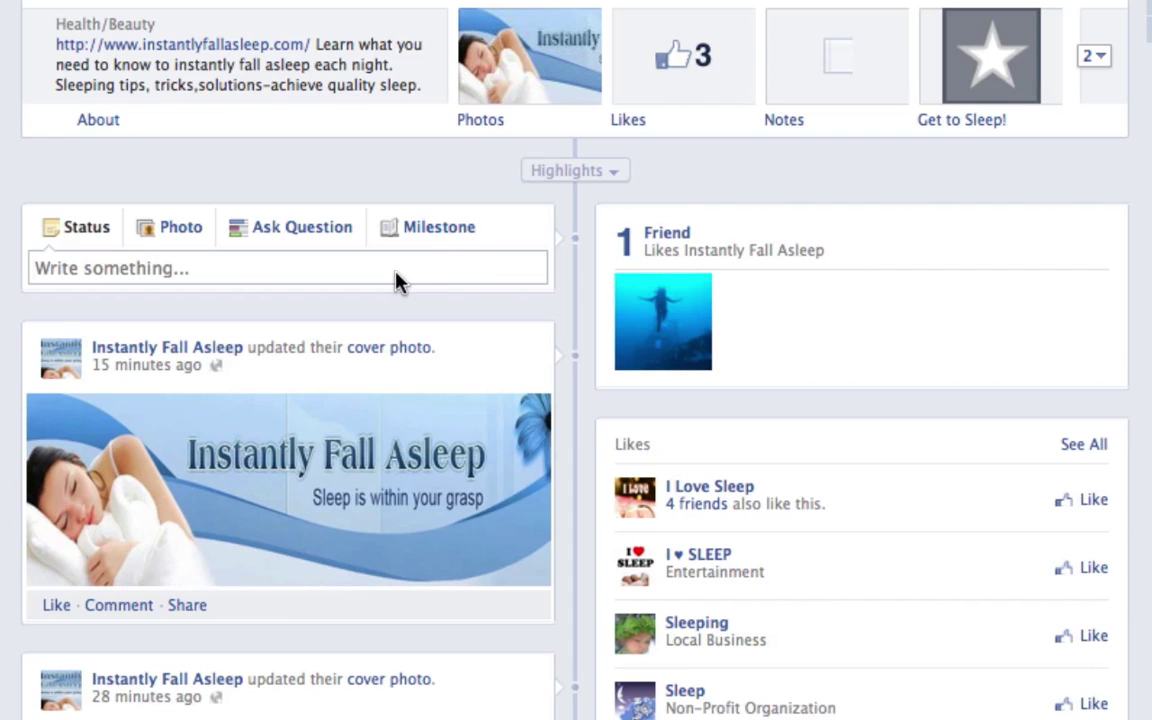
Post the status 'I'm loving my new sleep schedule… I just can't anymore, then I crash....' with the typo fixed
left_click(345, 275)
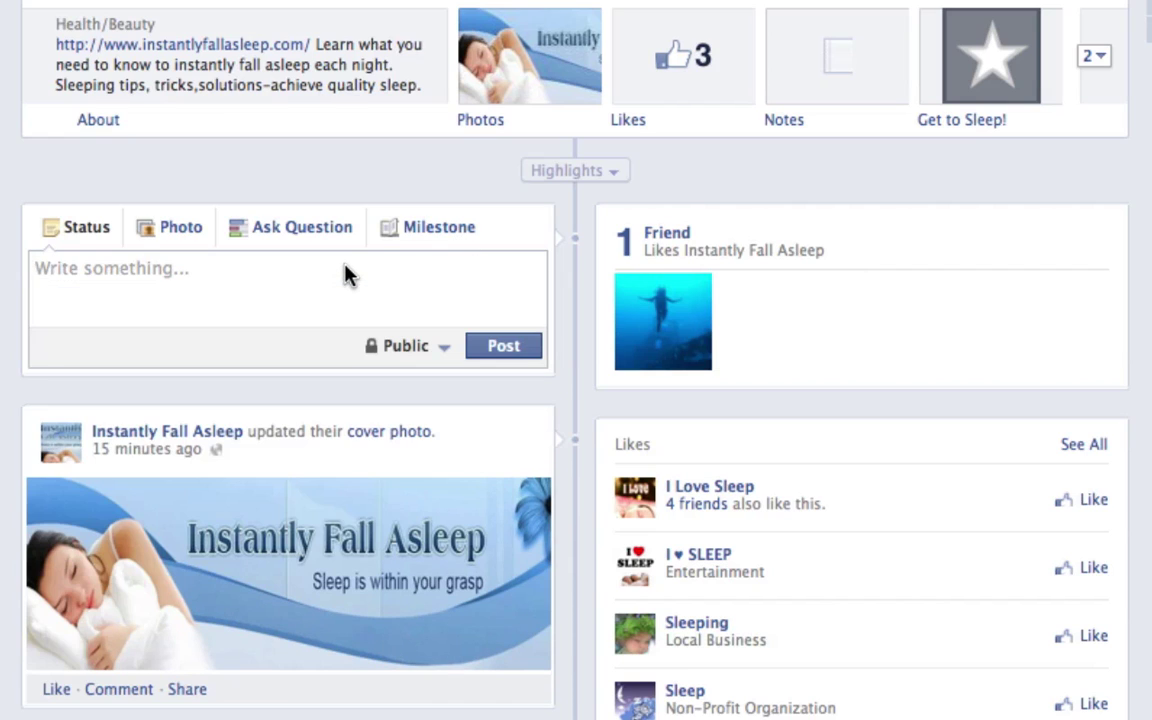
type("I'm ")
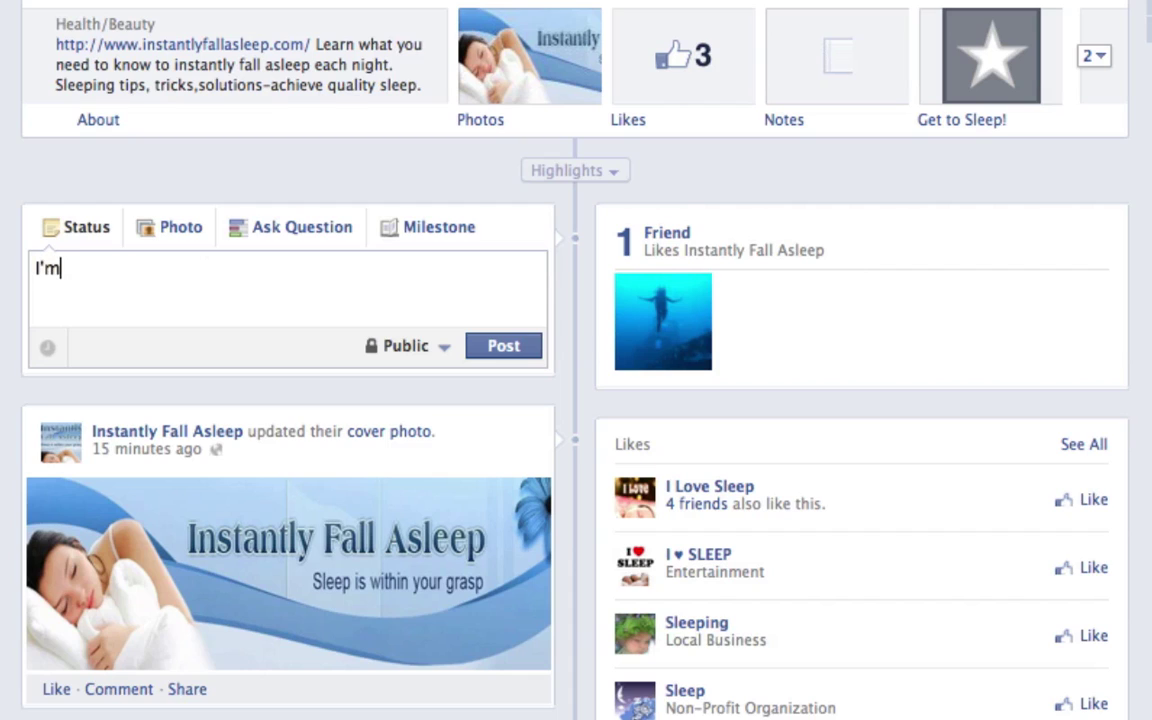
type("loving ")
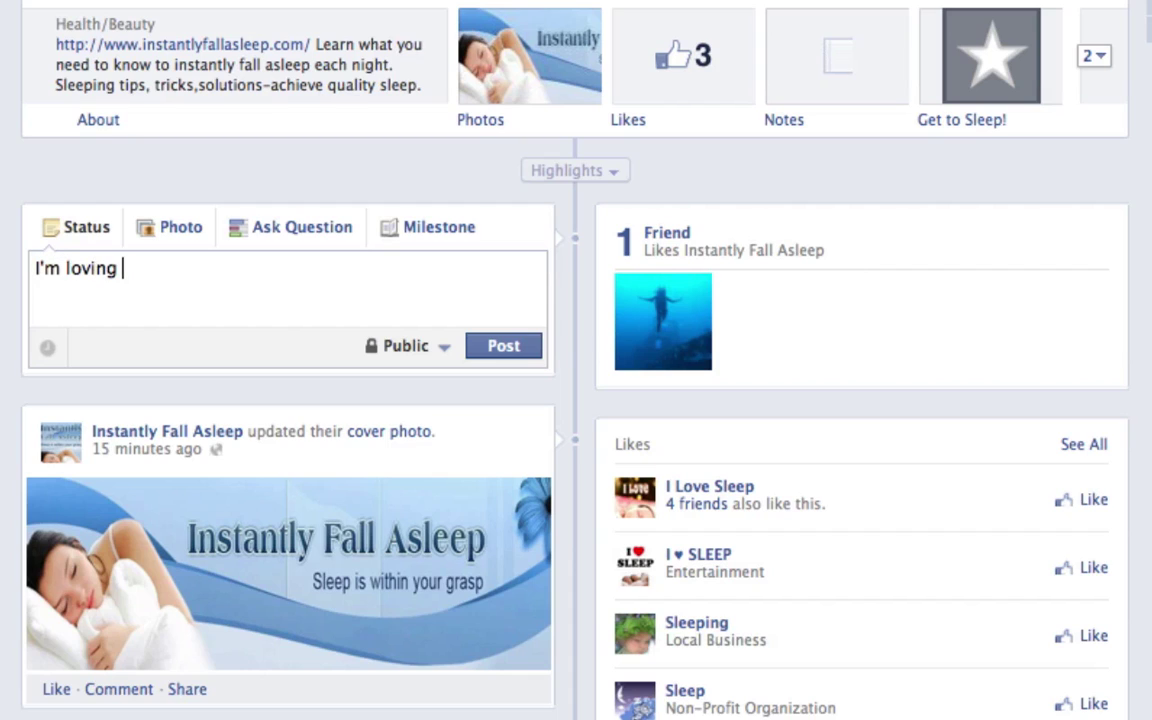
type("my new sleep ")
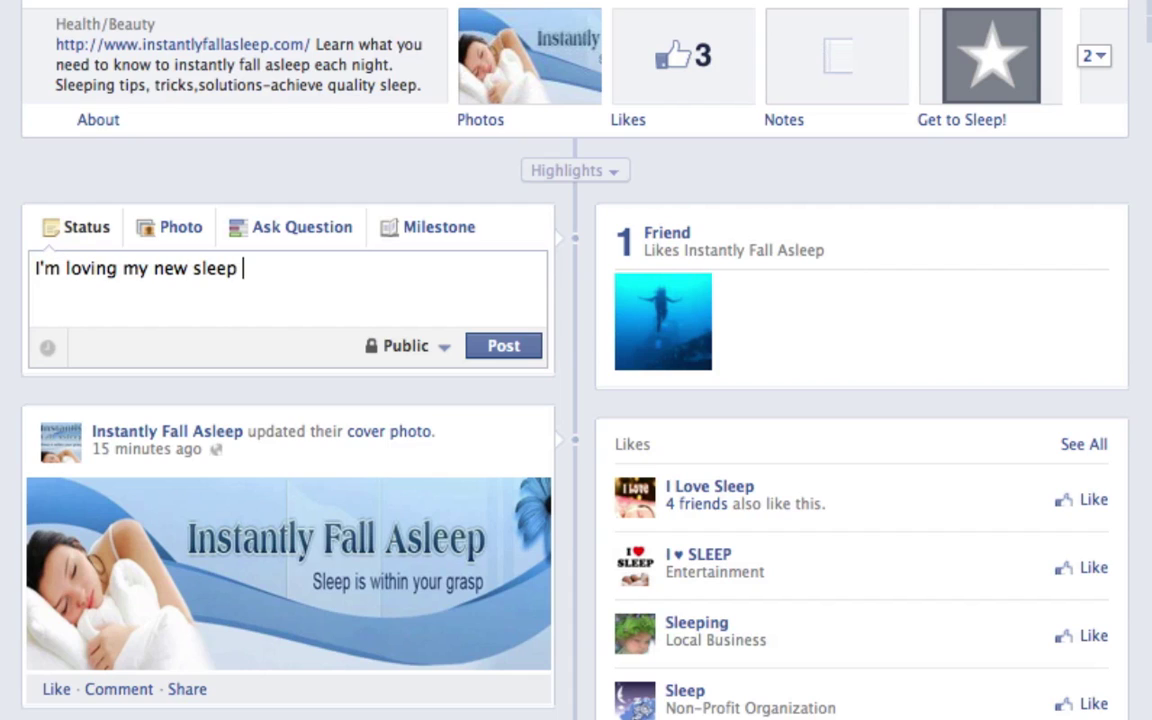
type("schedu")
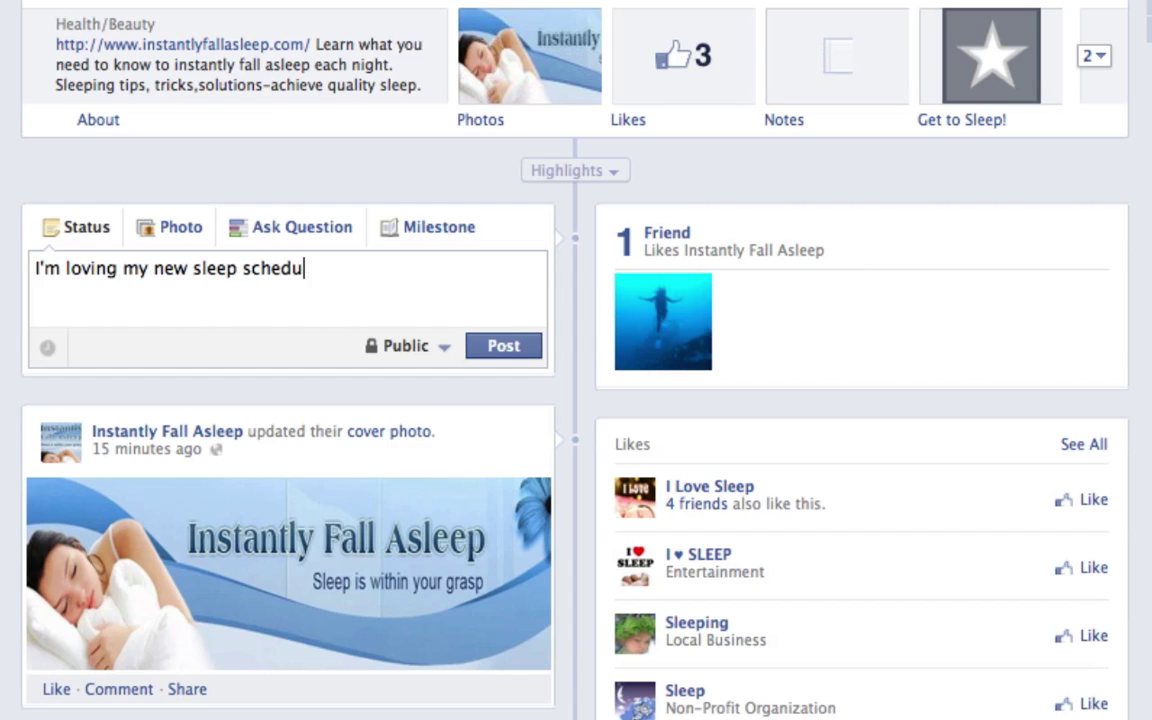
type("le.  I stay up u")
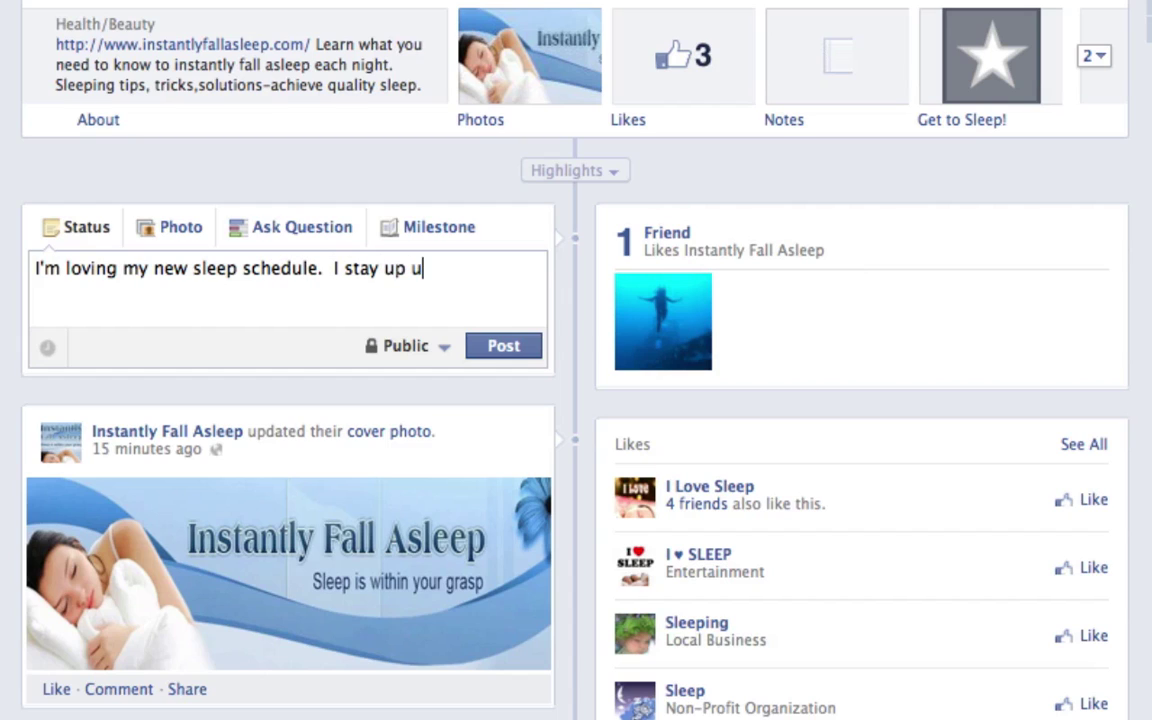
type("ntil l just cn't")
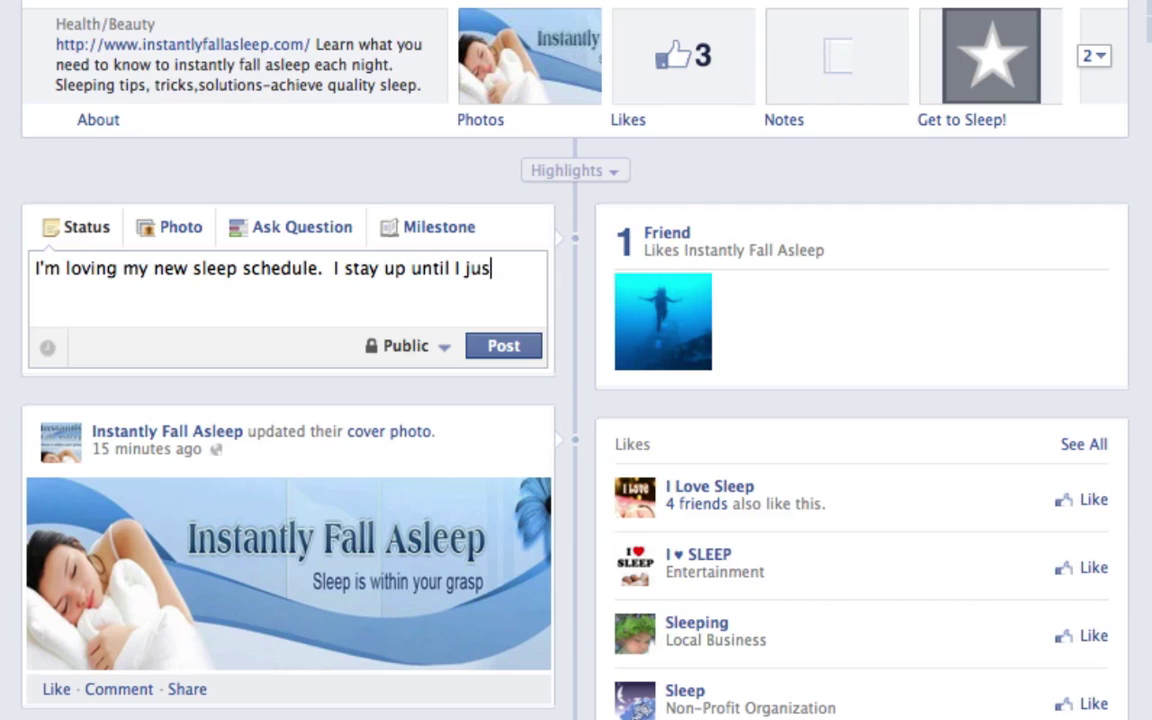
key("BackSpace")
key("BackSpace")
key("BackSpace")
type("an't anymore, then ")
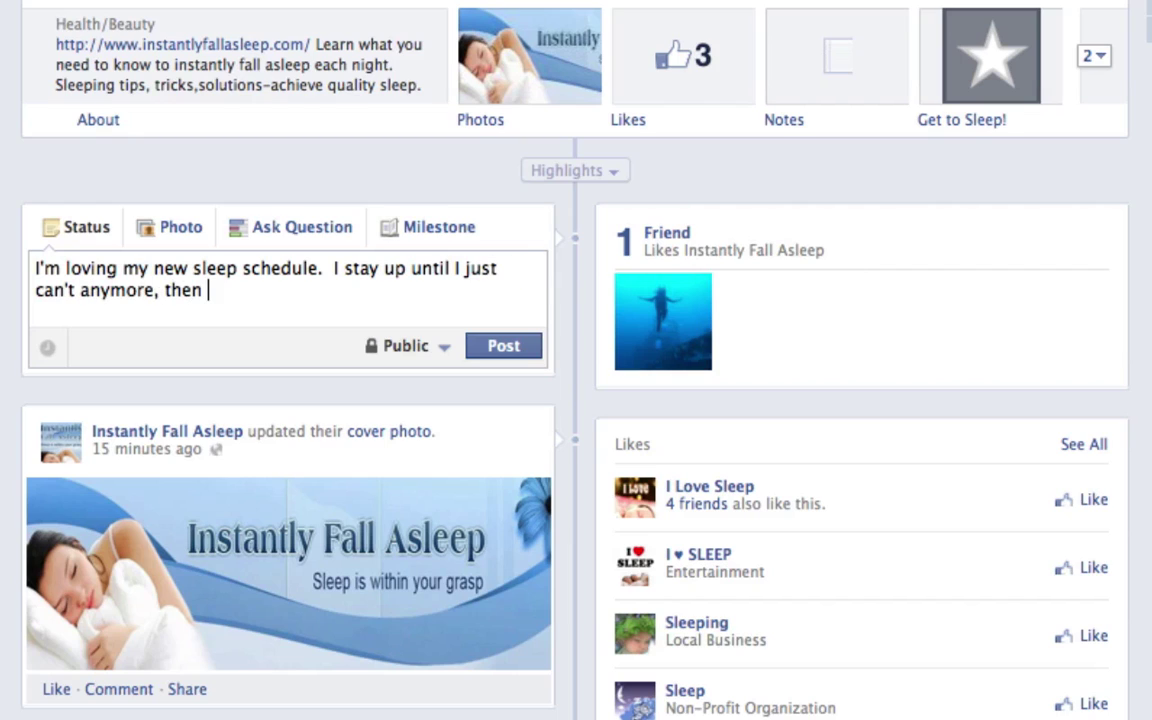
type("I crash....")
left_click(525, 348)
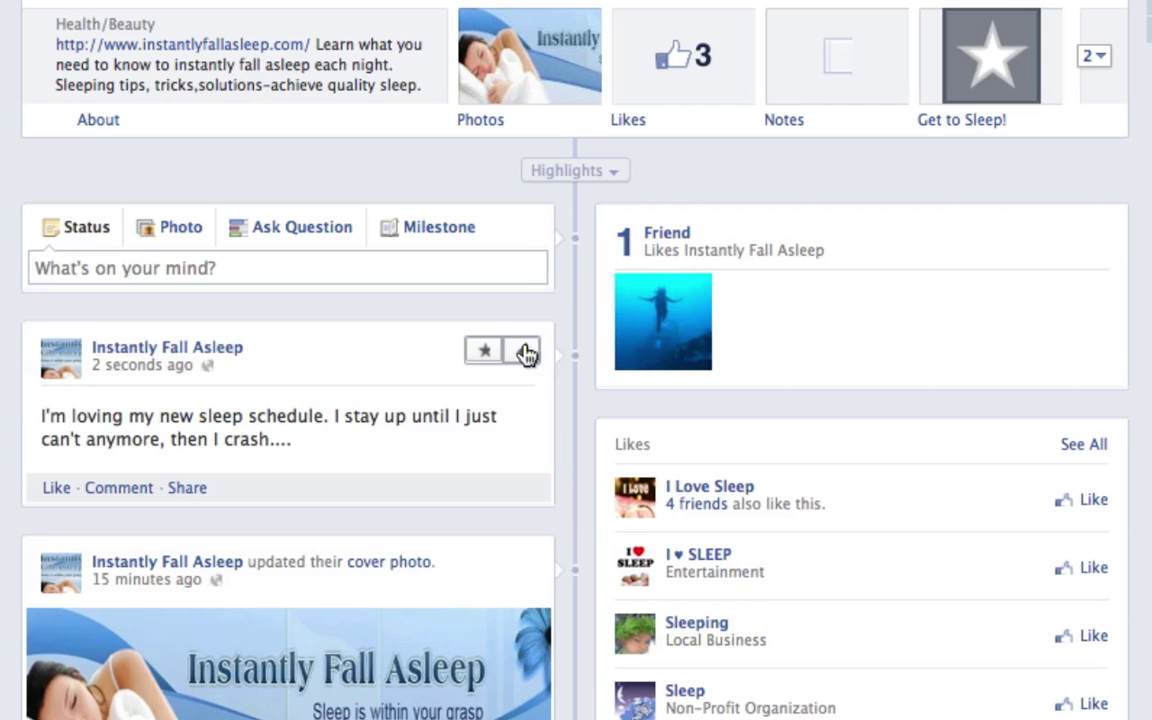
Highlight the sleep-schedule post, remove the highlight again, and bring up its Edit or Remove menu
scroll(1015, 358, "down", 3)
scroll(576, 360, "down", 1)
mouse_move(553, 206)
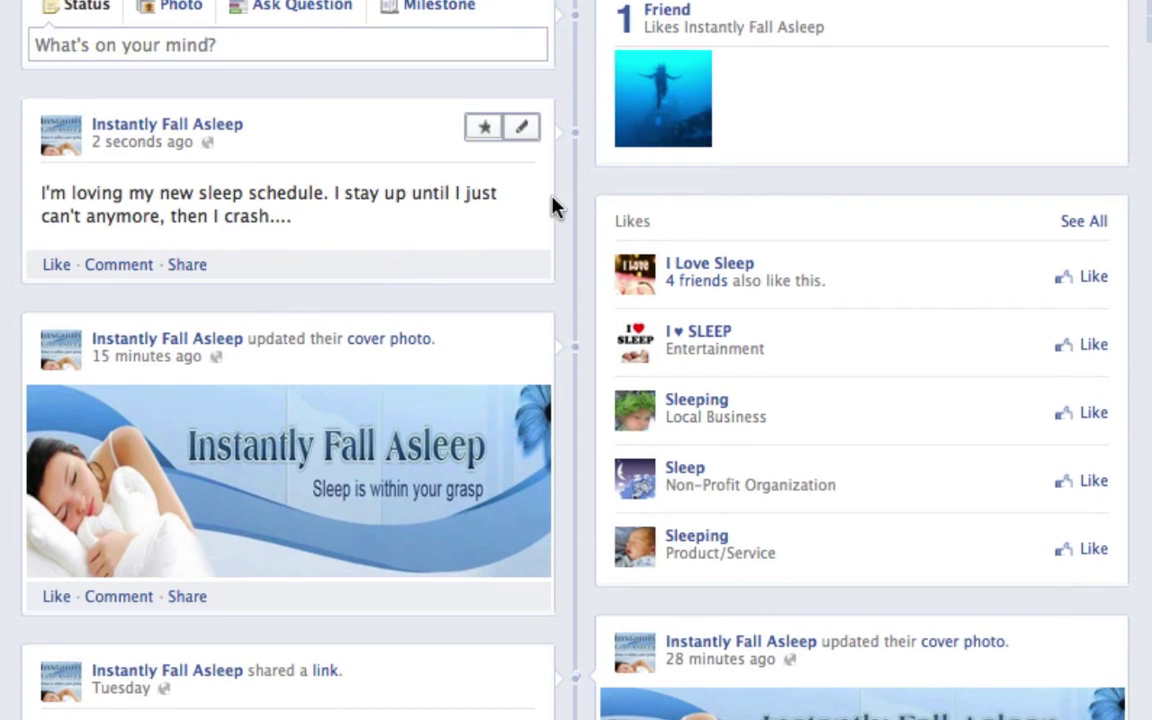
left_click(484, 130)
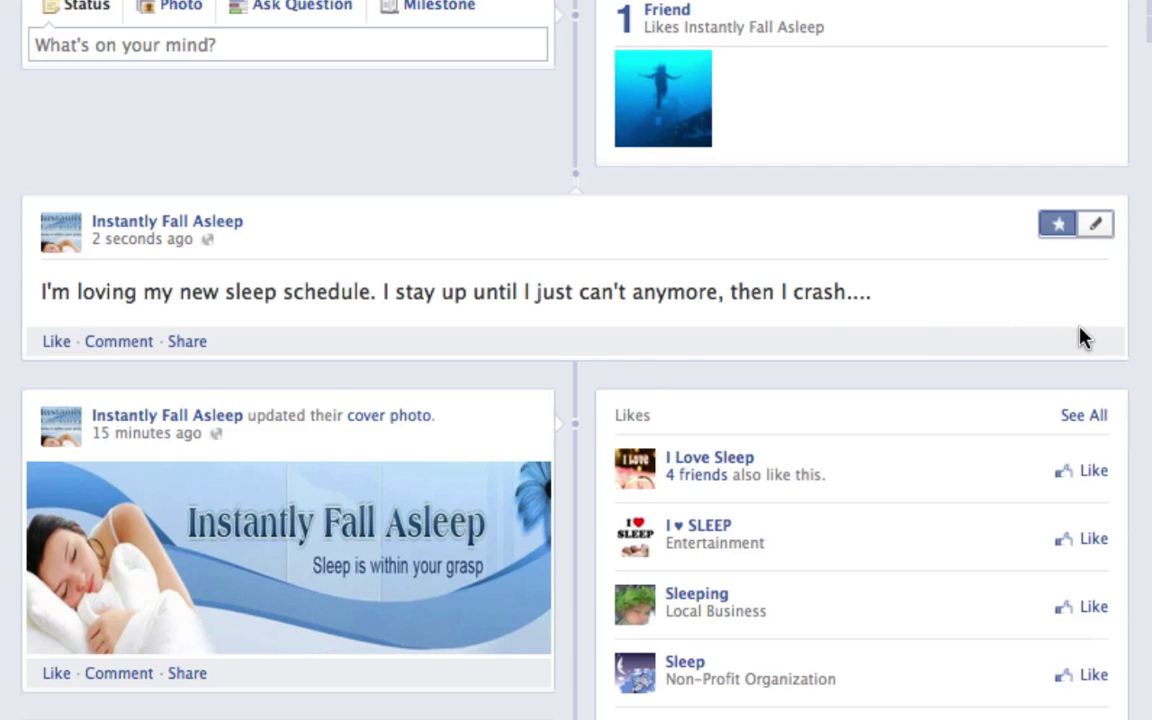
left_click(1058, 228)
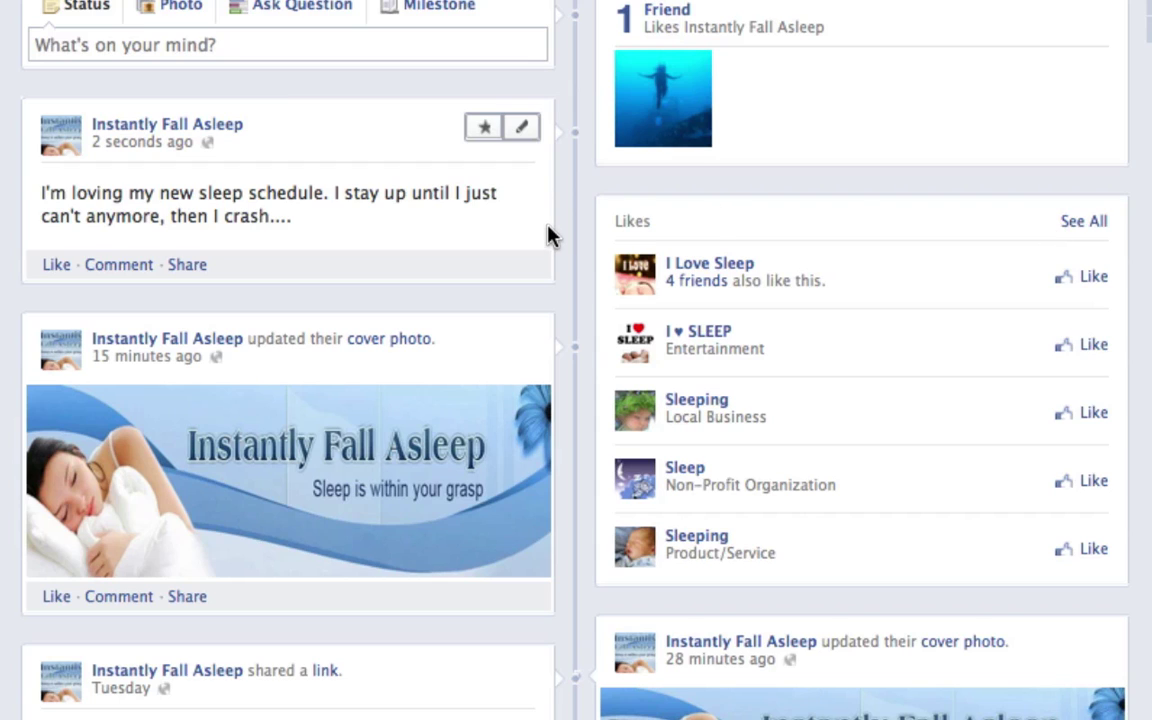
left_click(524, 130)
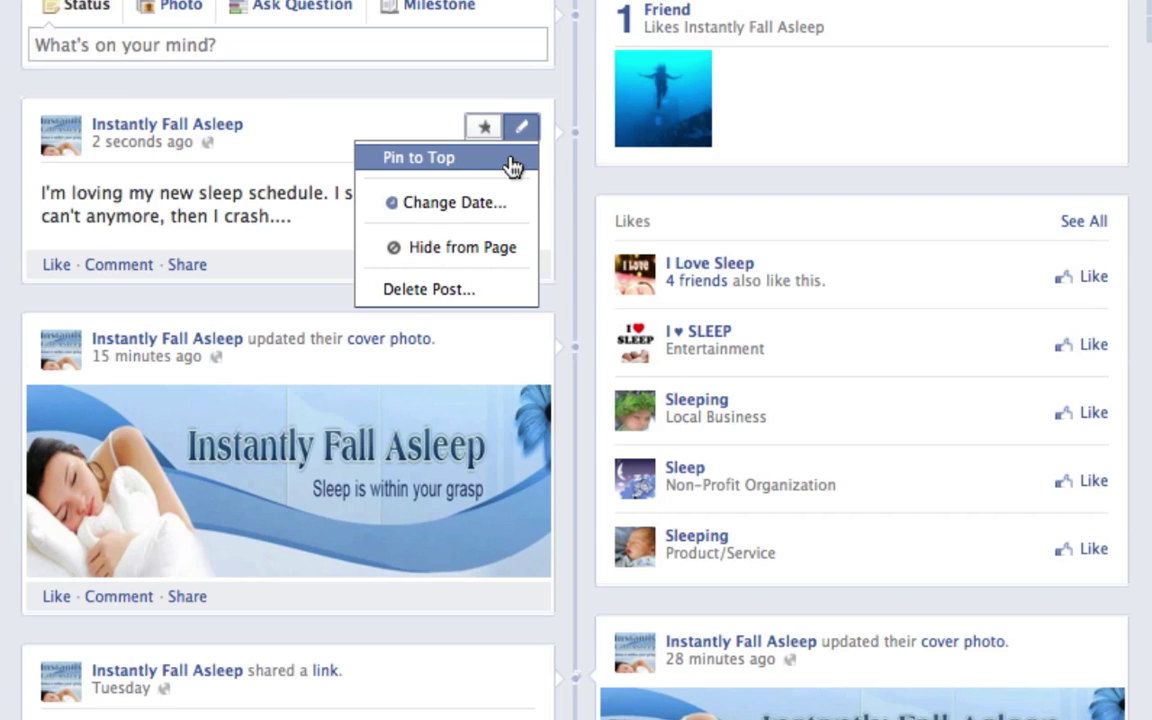
Choose Pin to Top so the sleep-schedule status sits above the cover-photo update
left_click(513, 160)
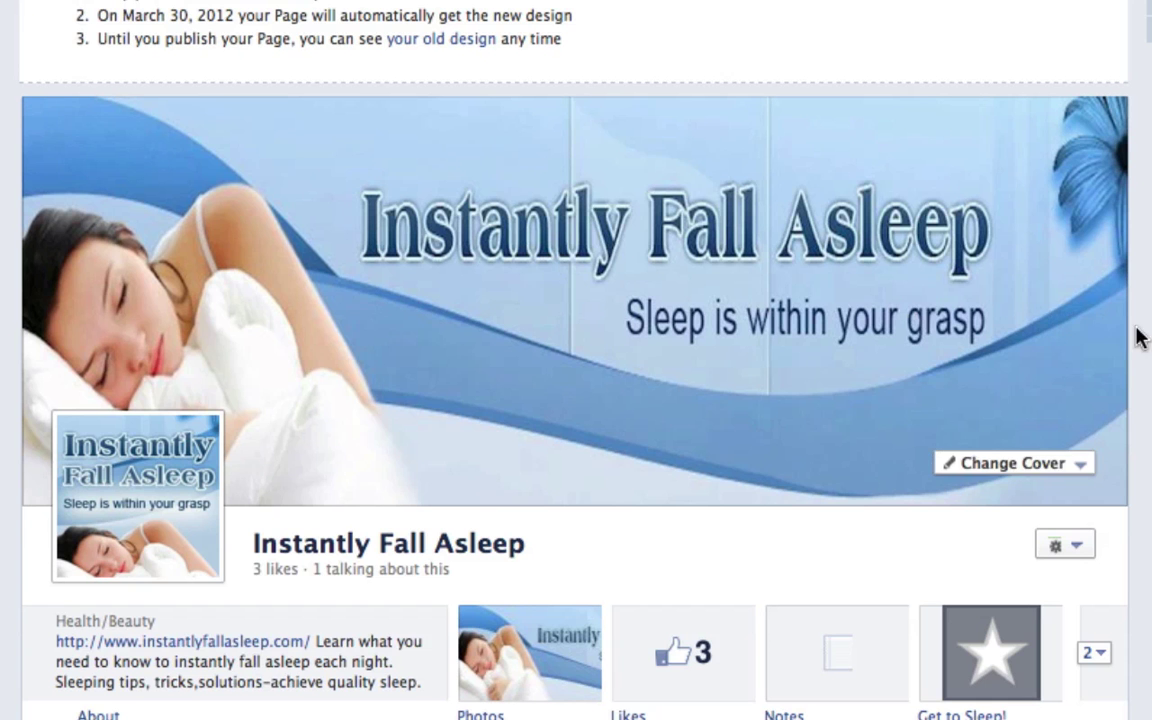
scroll(1123, 334, "down", 5)
scroll(533, 378, "down", 3)
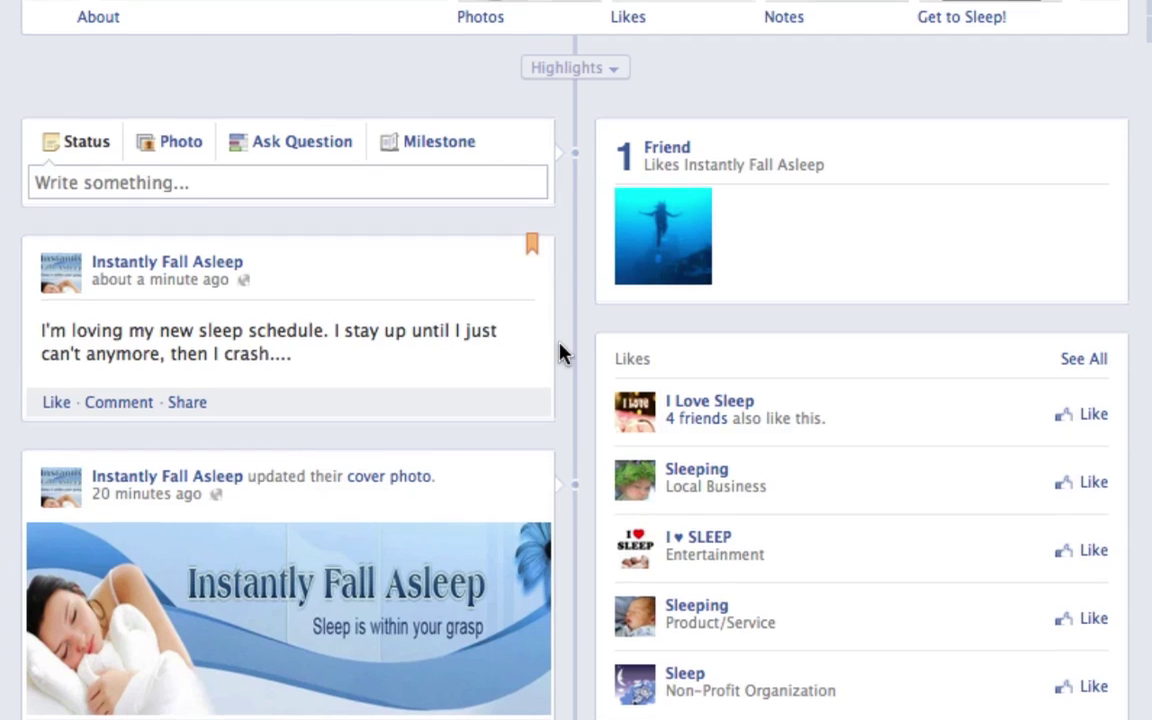
Unpin the sleep-schedule status from the top of the timeline
scroll(560, 352, "up", 6)
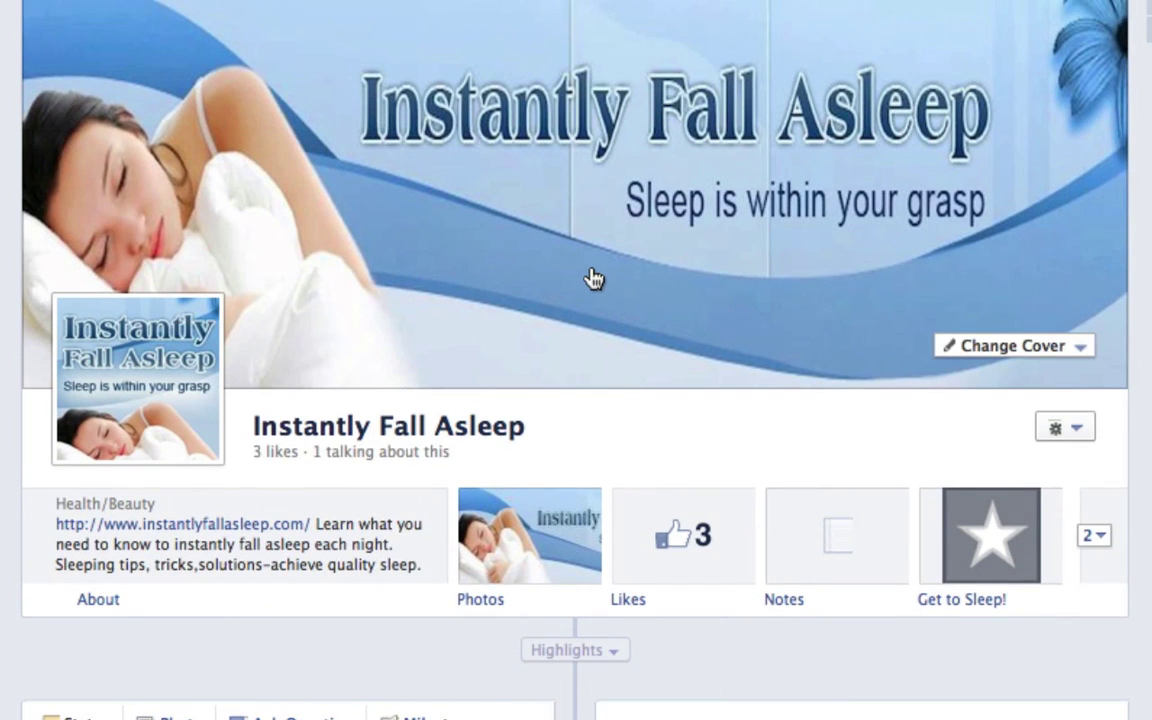
scroll(545, 424, "down", 5)
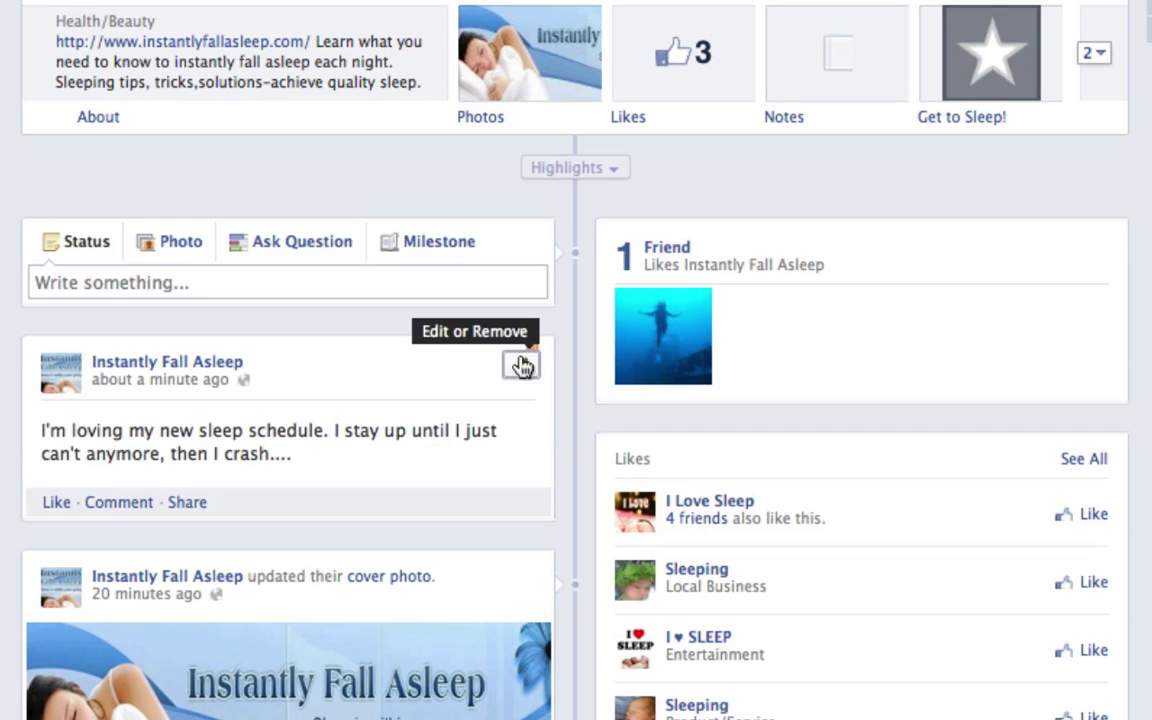
mouse_move(548, 365)
left_click(524, 370)
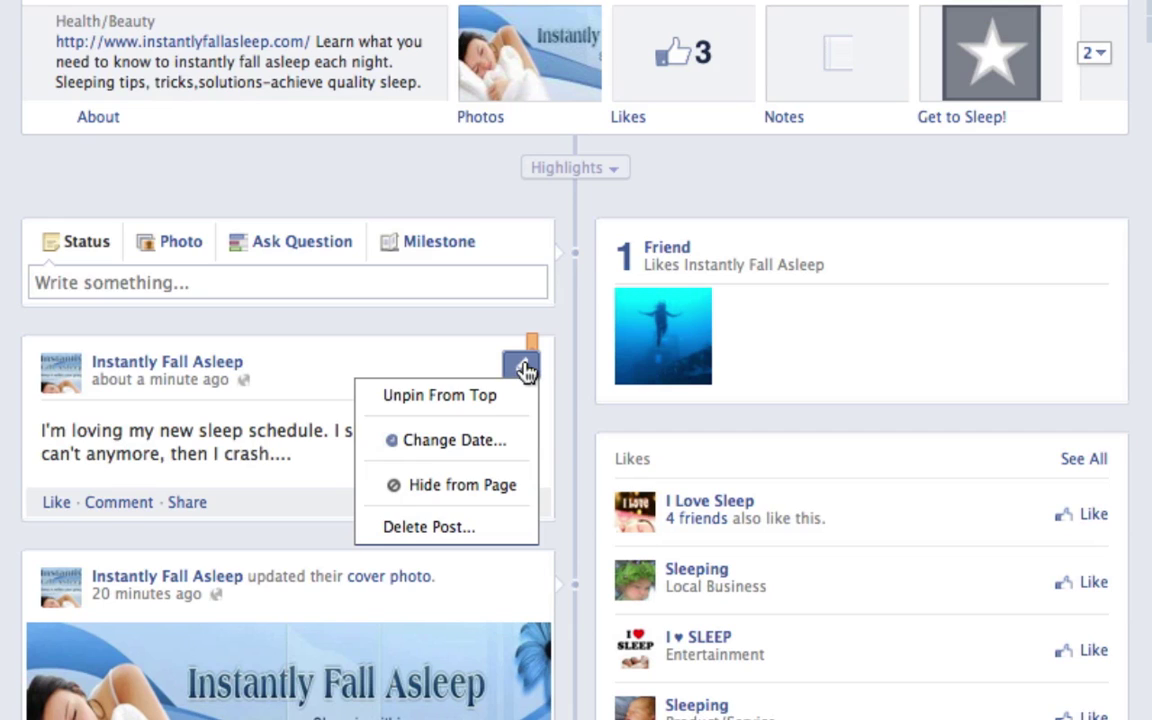
left_click(508, 401)
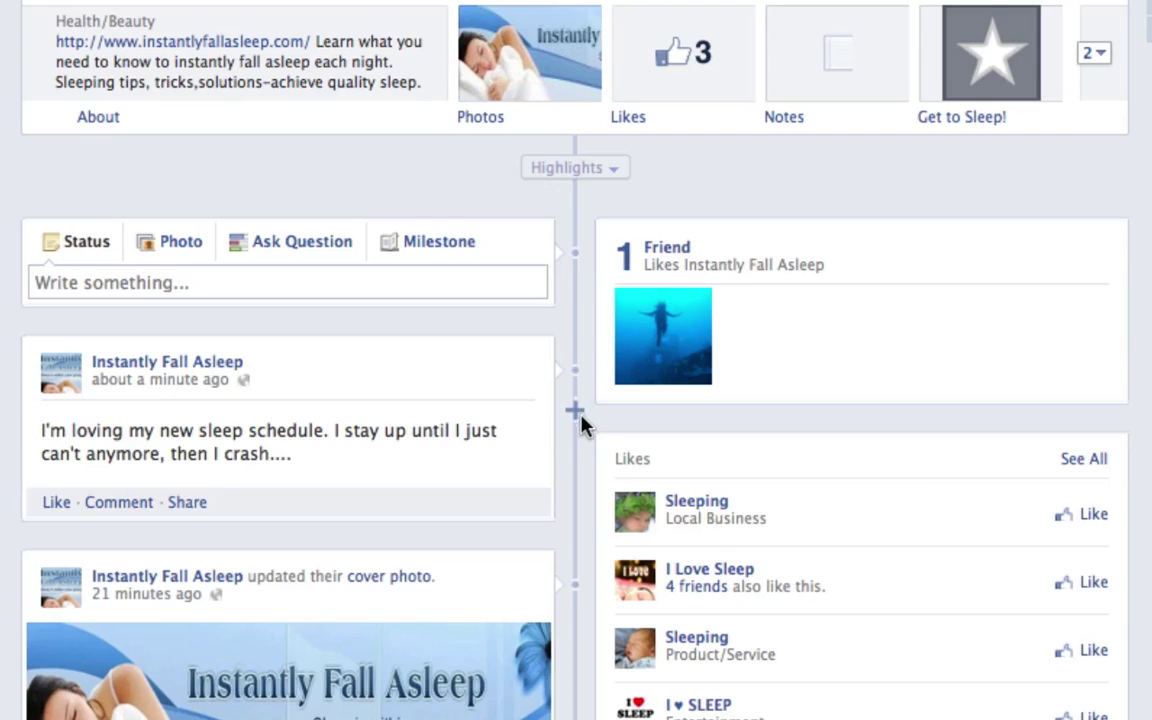
Highlight the cover-photo post so it spans both timeline columns
scroll(574, 409, "down", 3)
mouse_move(545, 360)
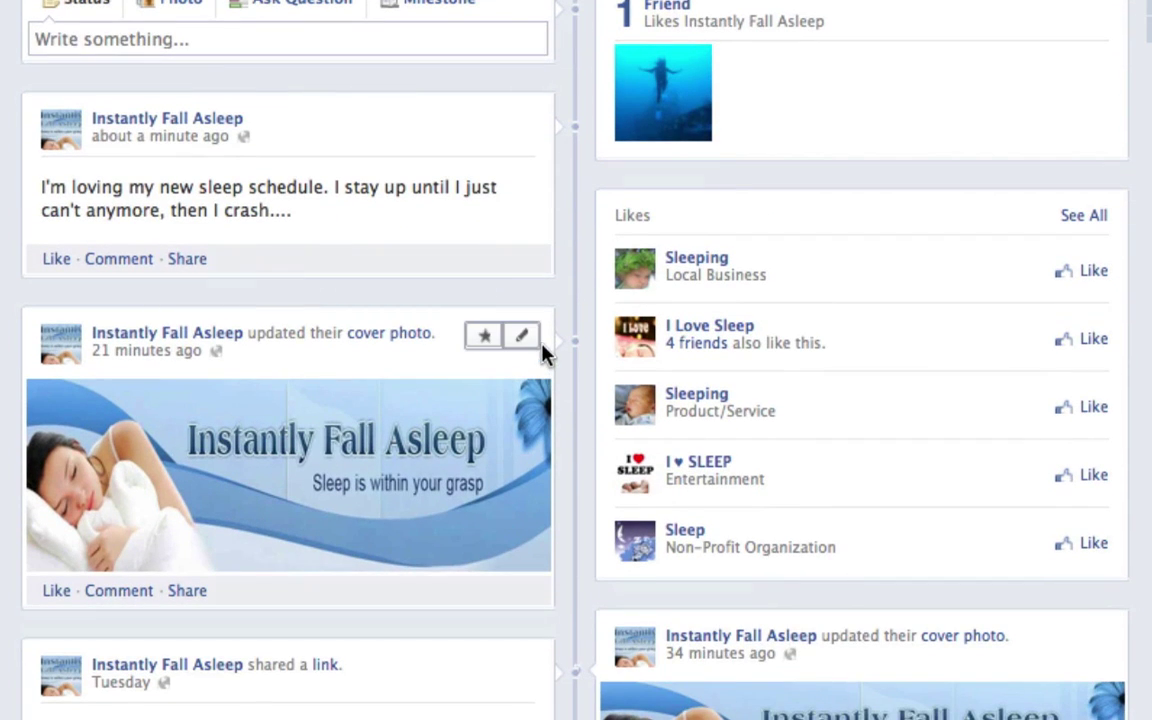
left_click(486, 338)
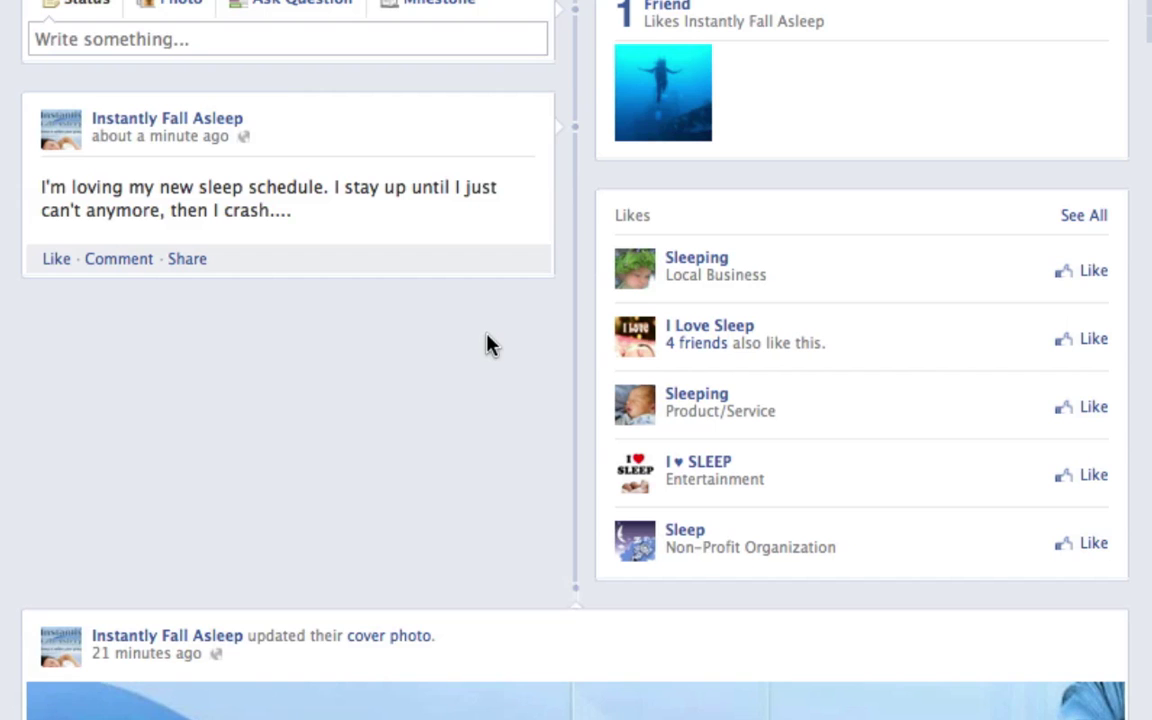
Pin the cover-photo update to the top, above the sleep-schedule status, and review the timeline
scroll(500, 405, "down", 5)
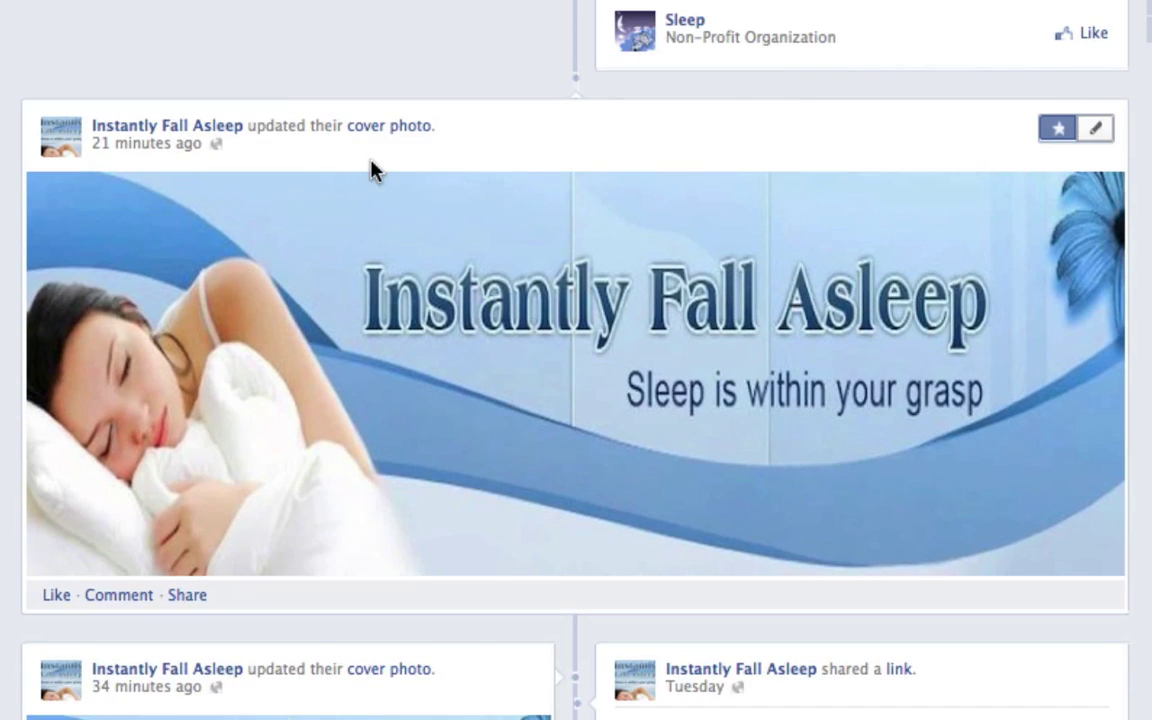
left_click(1095, 134)
left_click(1079, 163)
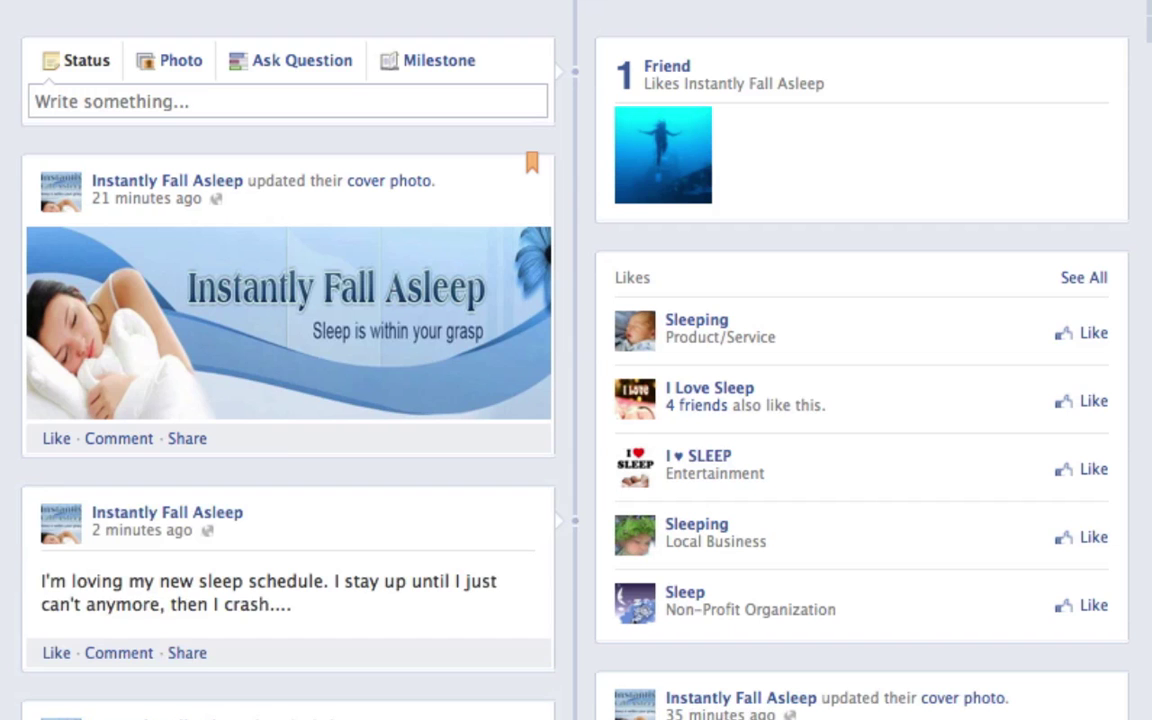
scroll(576, 360, "up", 4)
scroll(576, 360, "up", 5)
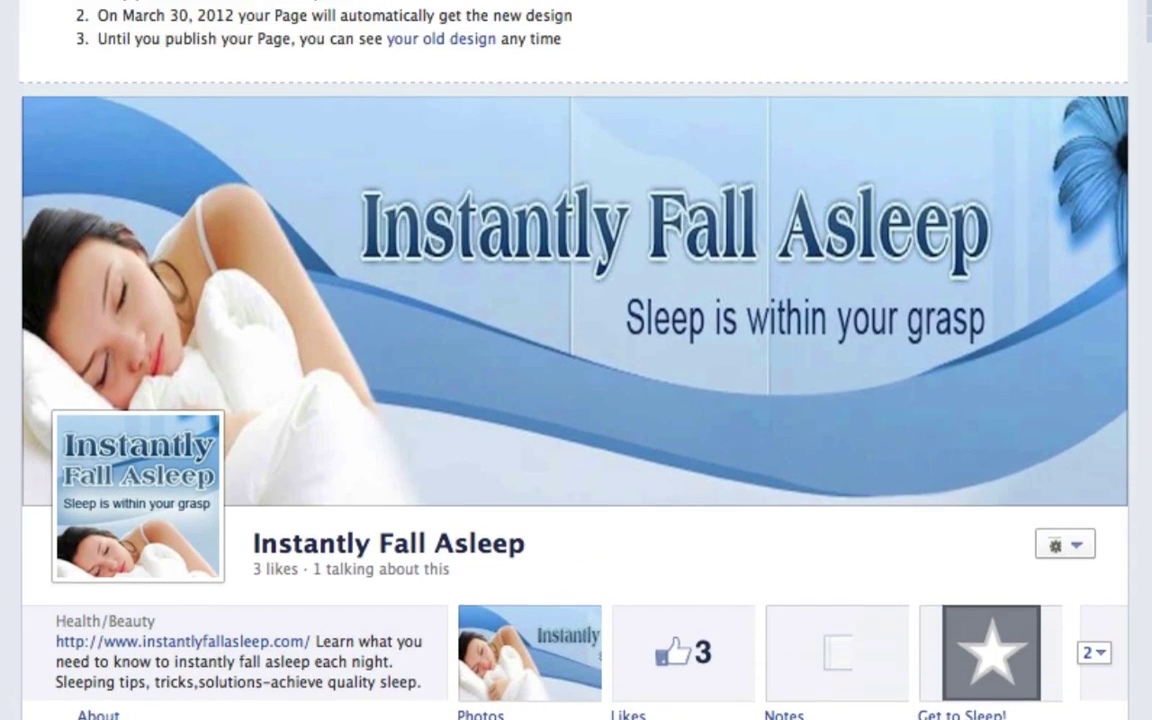
scroll(576, 360, "down", 7)
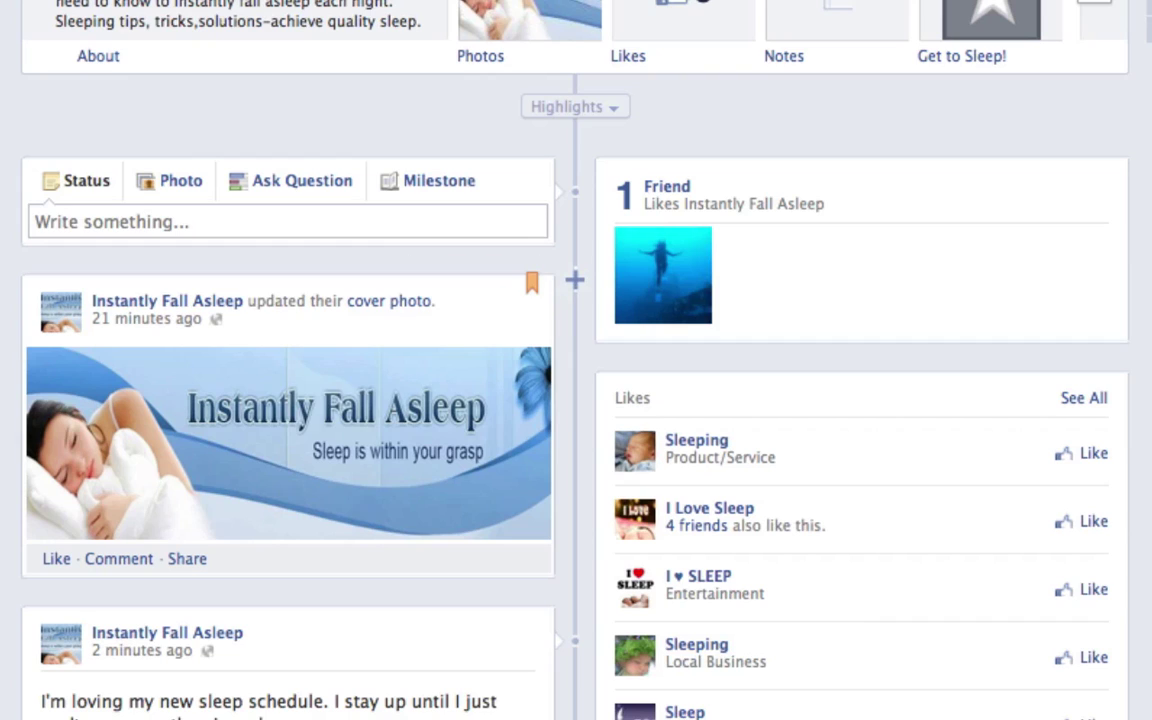
mouse_move(536, 292)
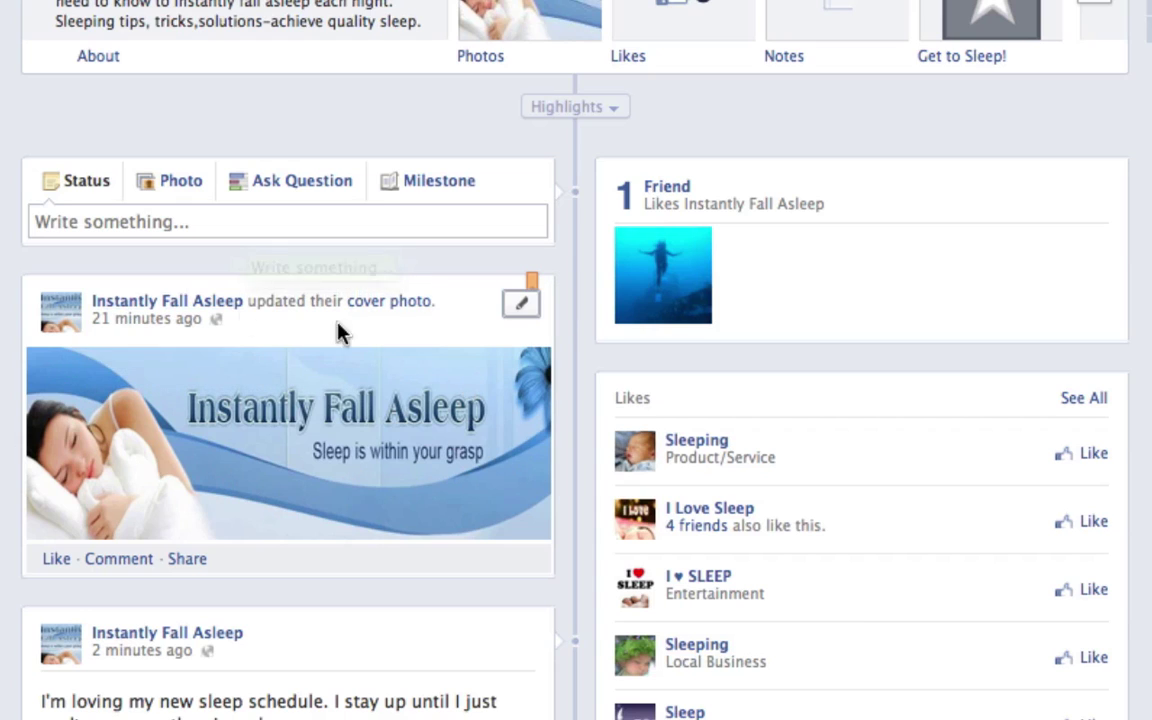
scroll(560, 355, "down", 2)
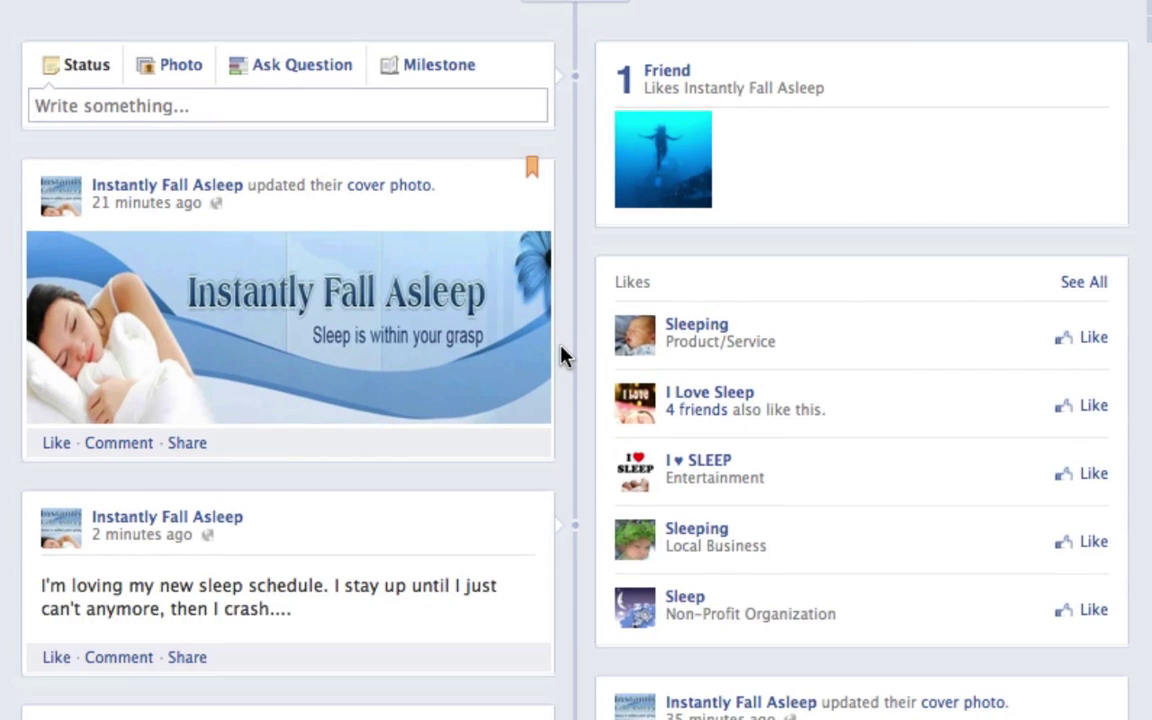
scroll(560, 355, "up", 5)
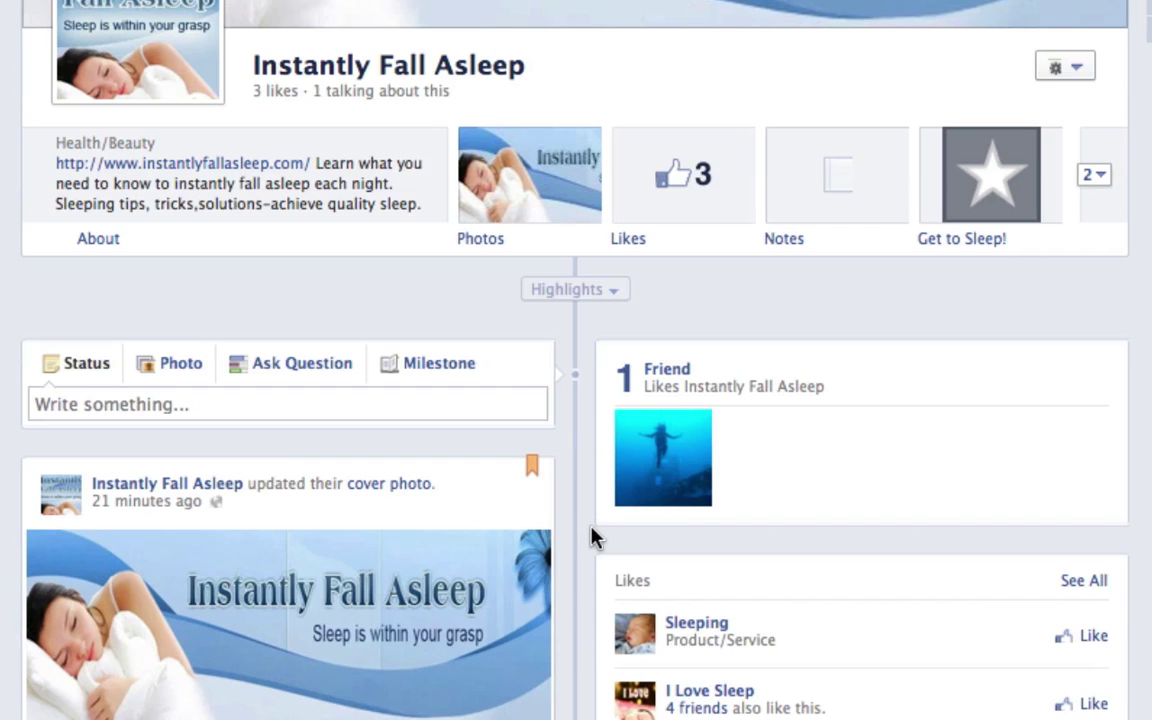
scroll(590, 537, "down", 5)
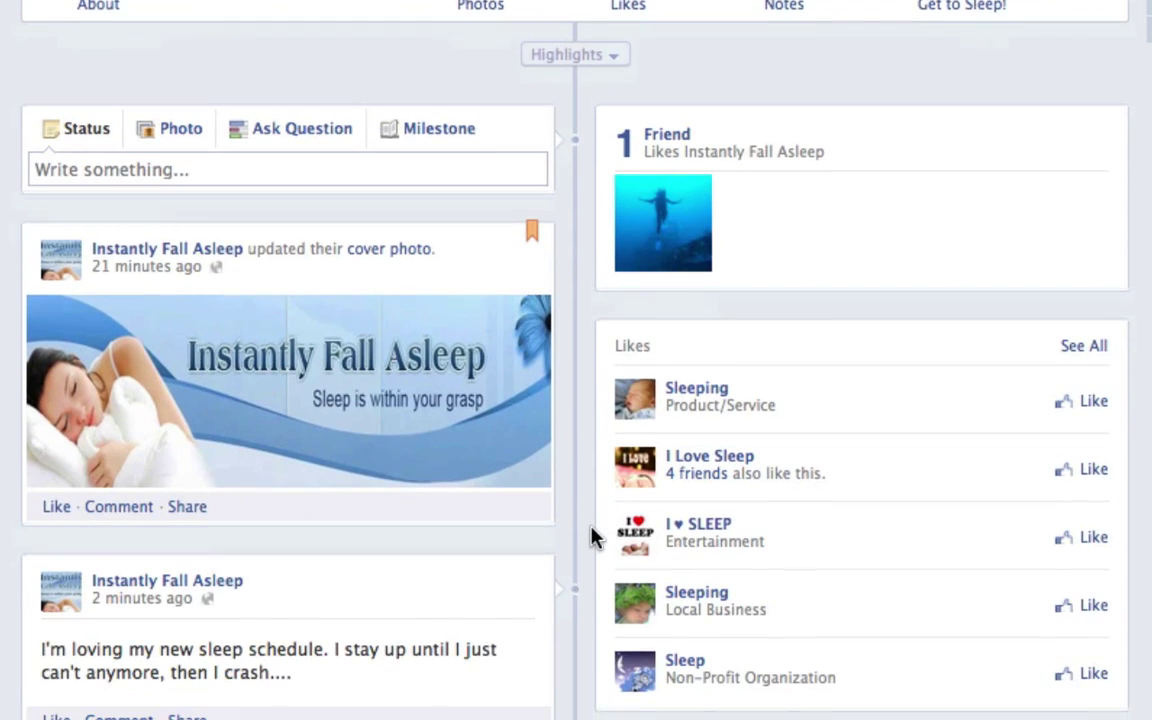
scroll(590, 537, "down", 1)
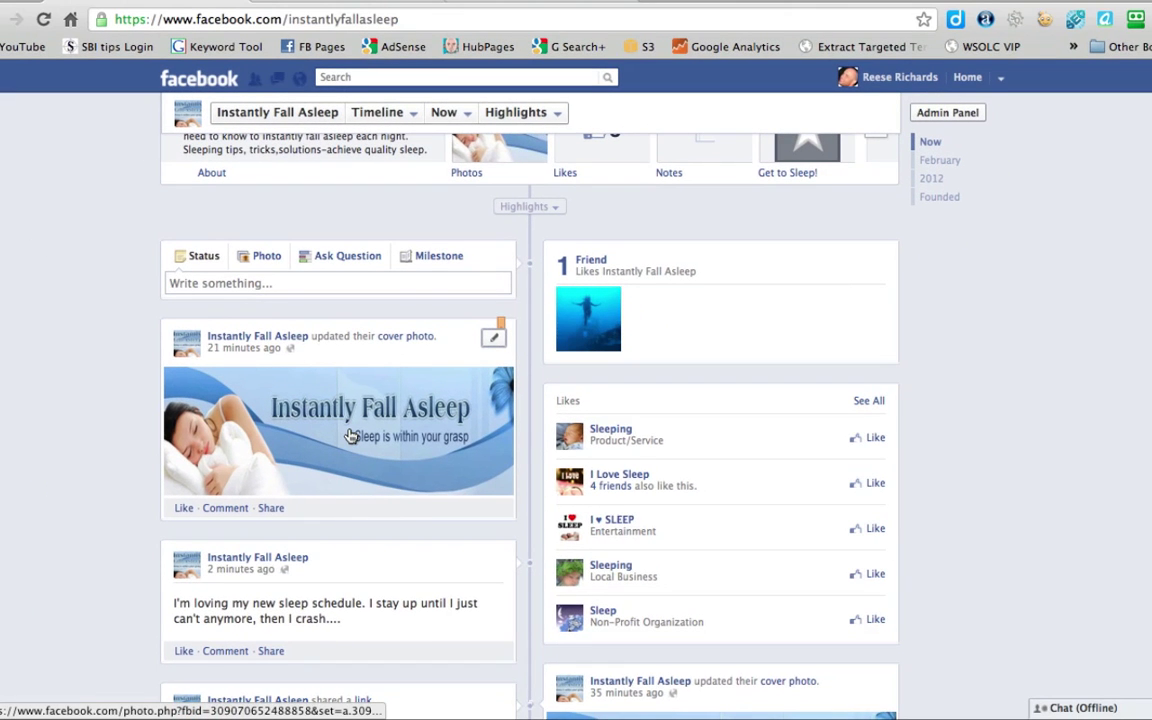
left_click(350, 437)
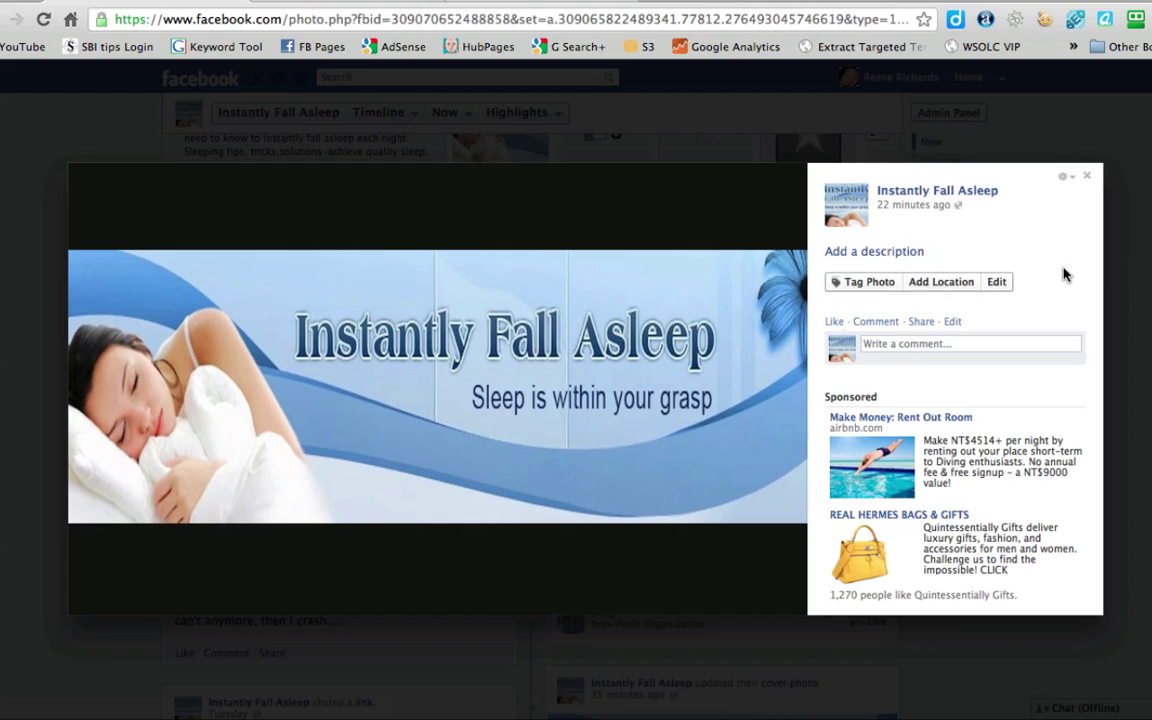
left_click(1087, 176)
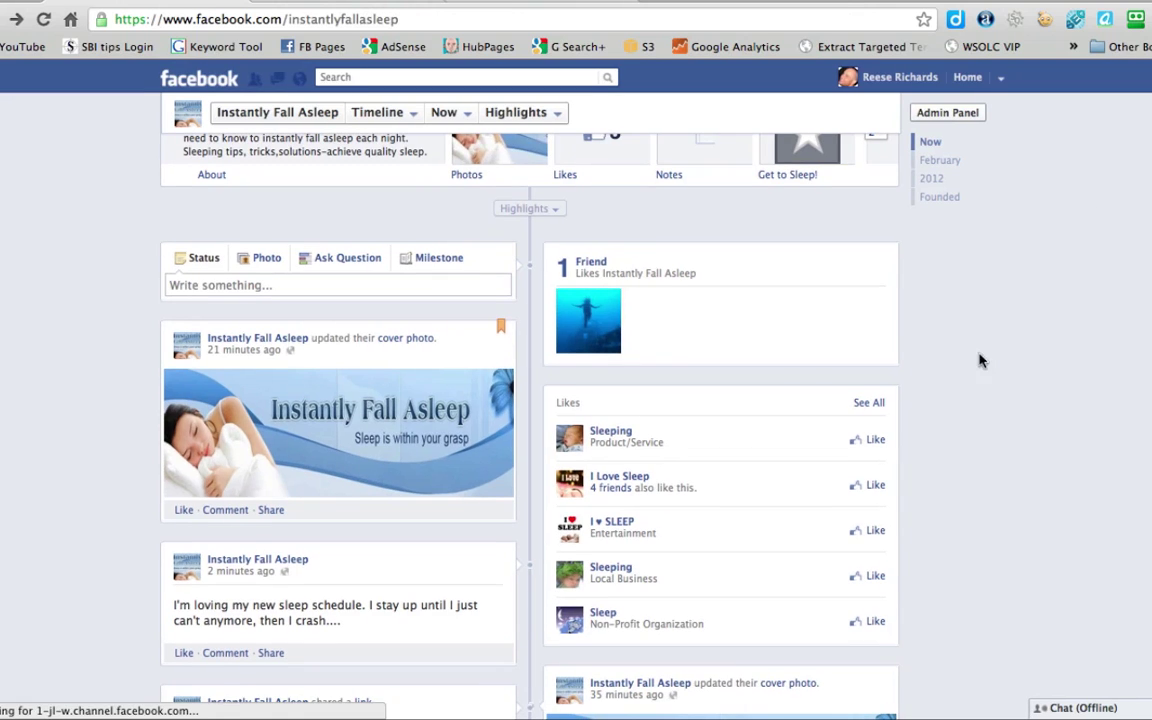
Choose Unpin From Top on the cover-photo update and scroll to confirm the sleep-schedule status leads
left_click(495, 343)
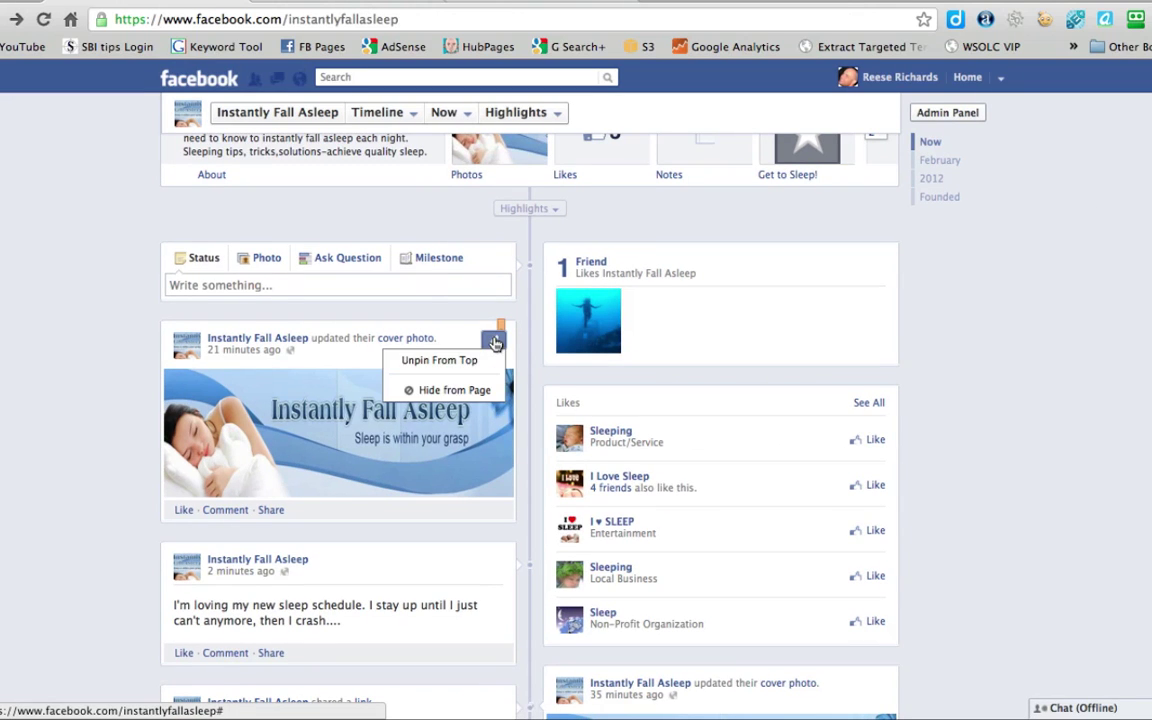
left_click(445, 357)
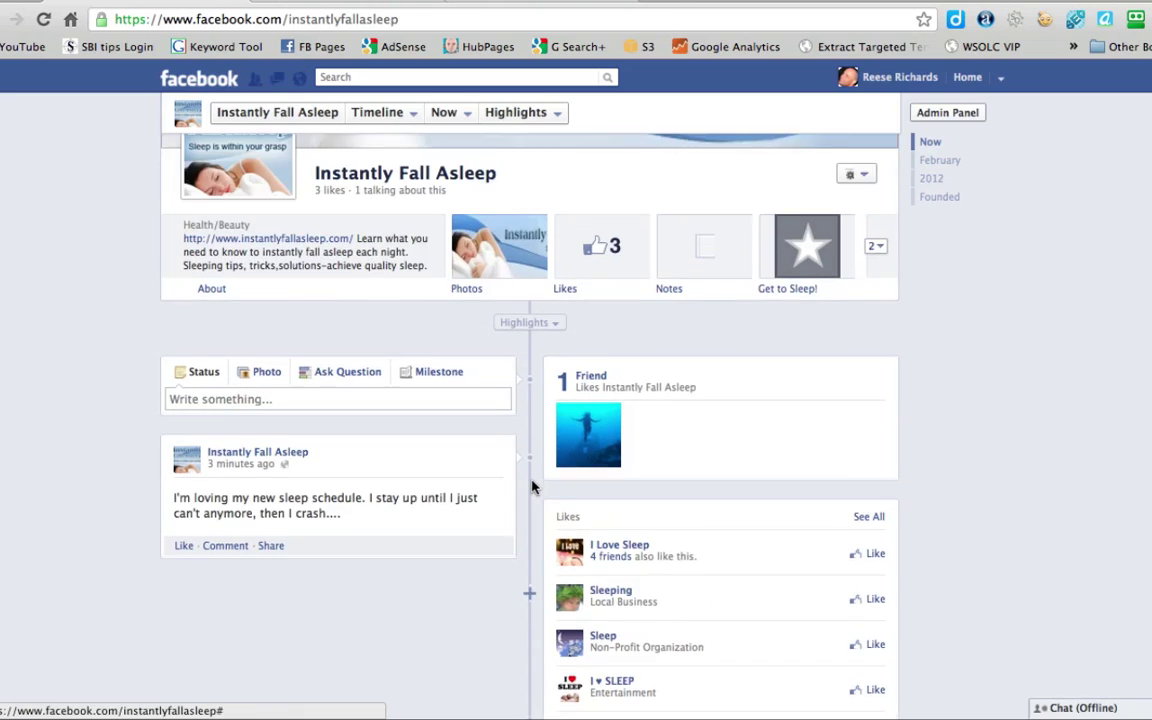
scroll(532, 487, "down", 5)
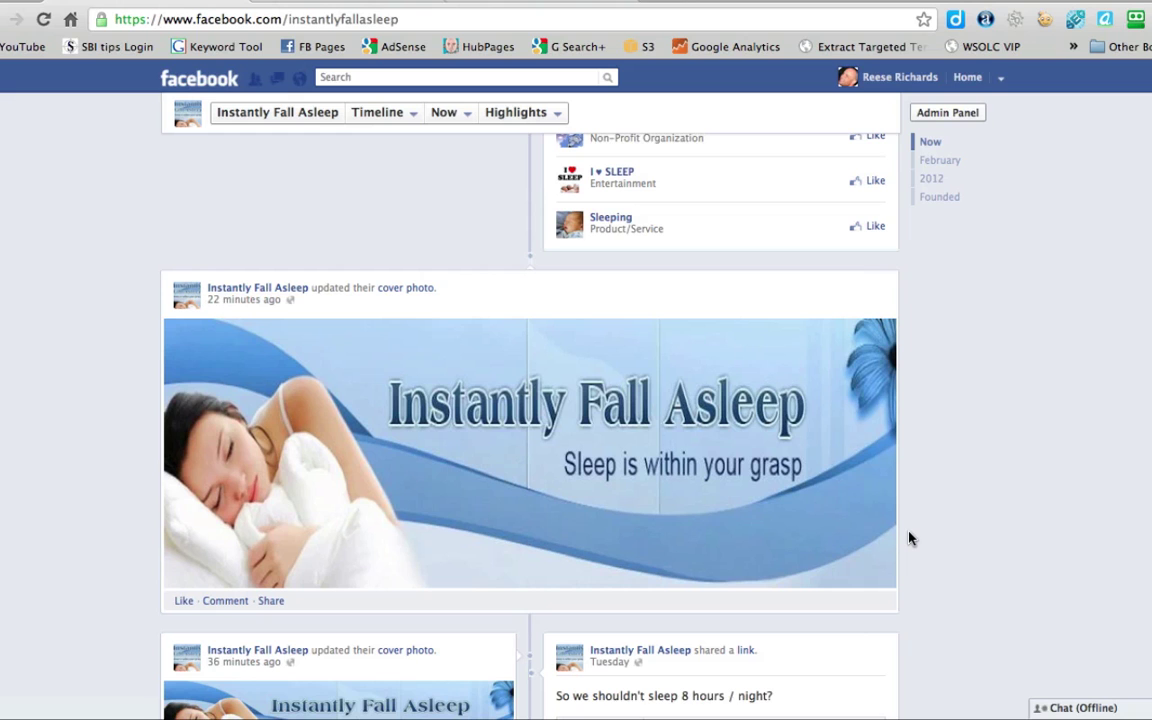
scroll(908, 538, "up", 1)
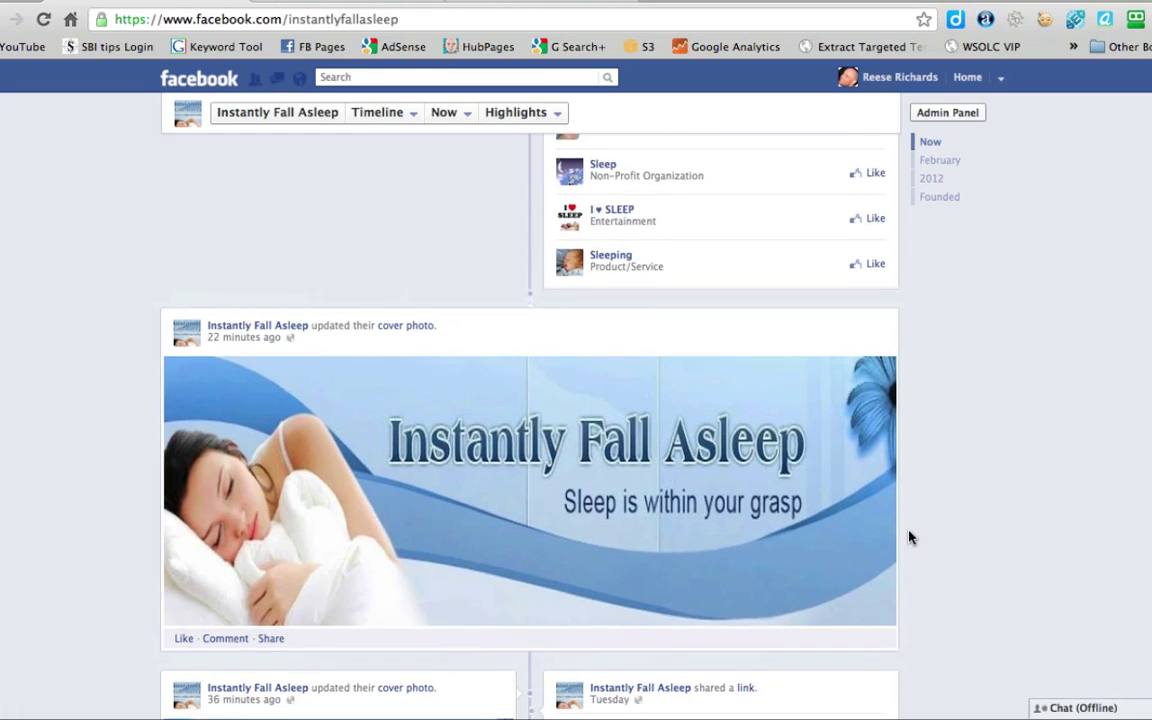
scroll(908, 538, "down", 2)
scroll(908, 538, "up", 10)
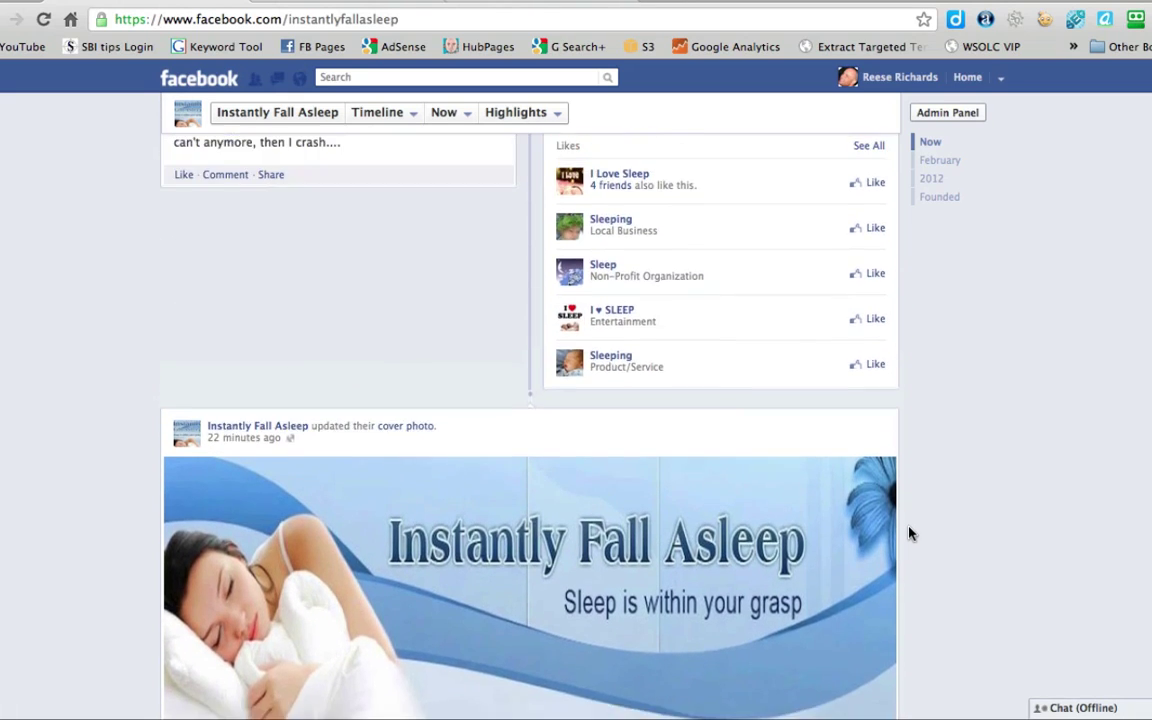
scroll(908, 533, "up", 3)
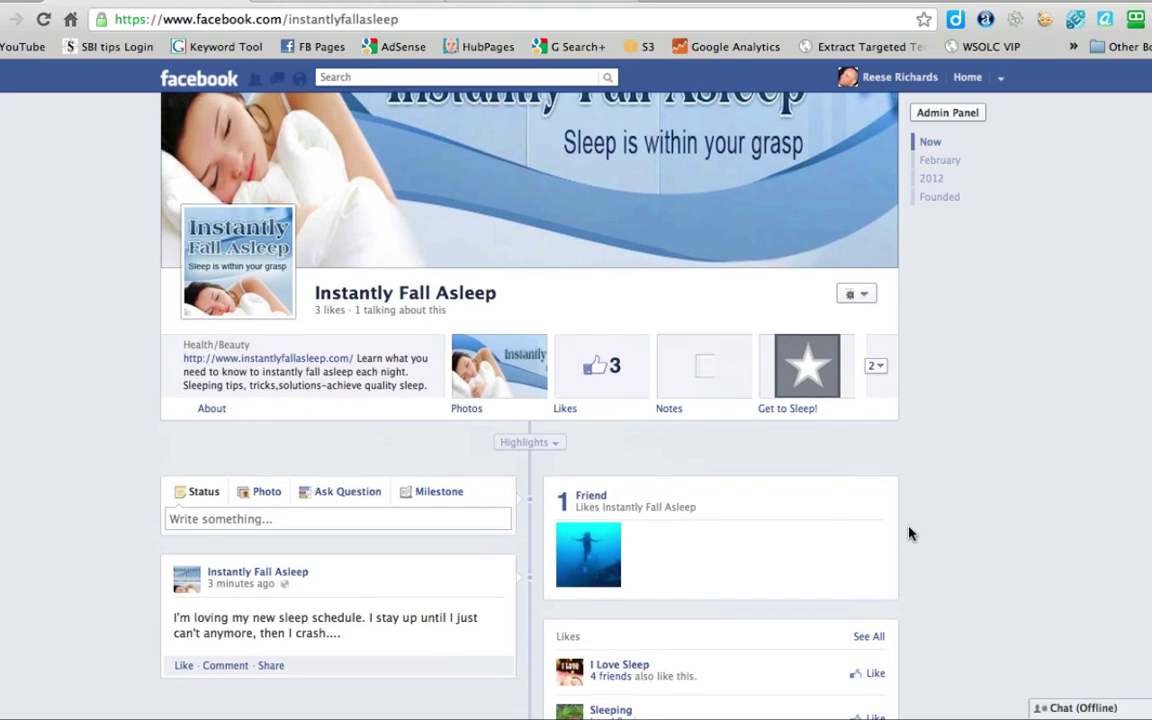
scroll(920, 475, "down", 8)
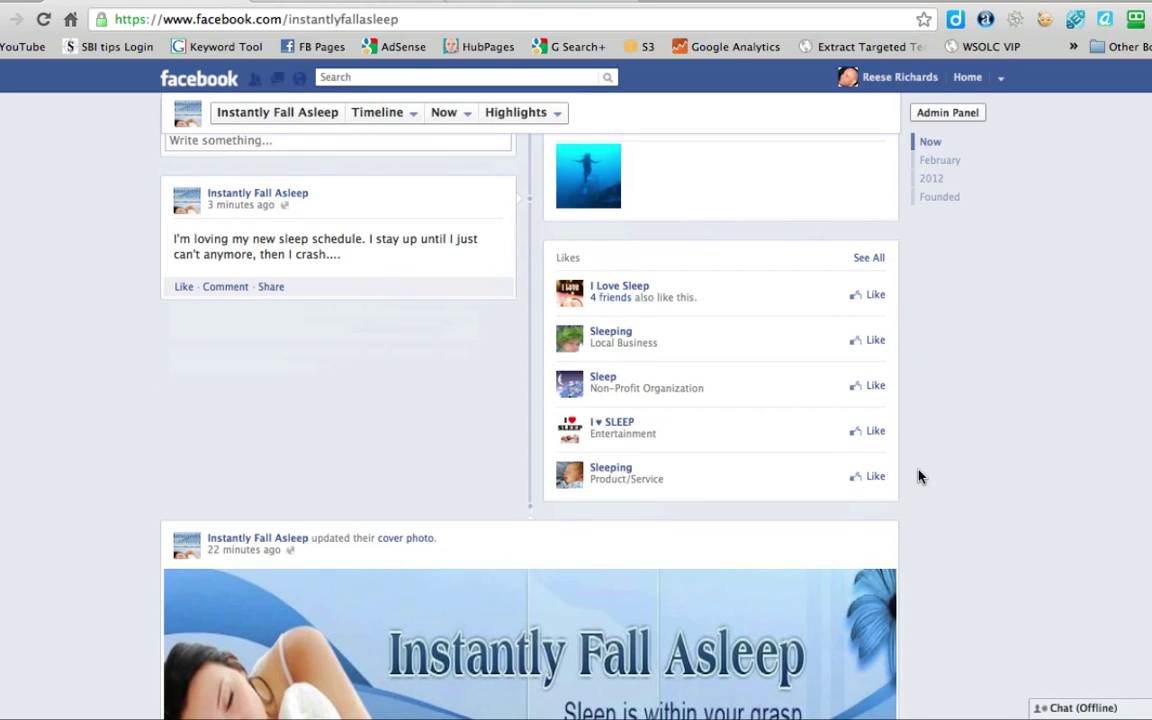
scroll(930, 556, "down", 4)
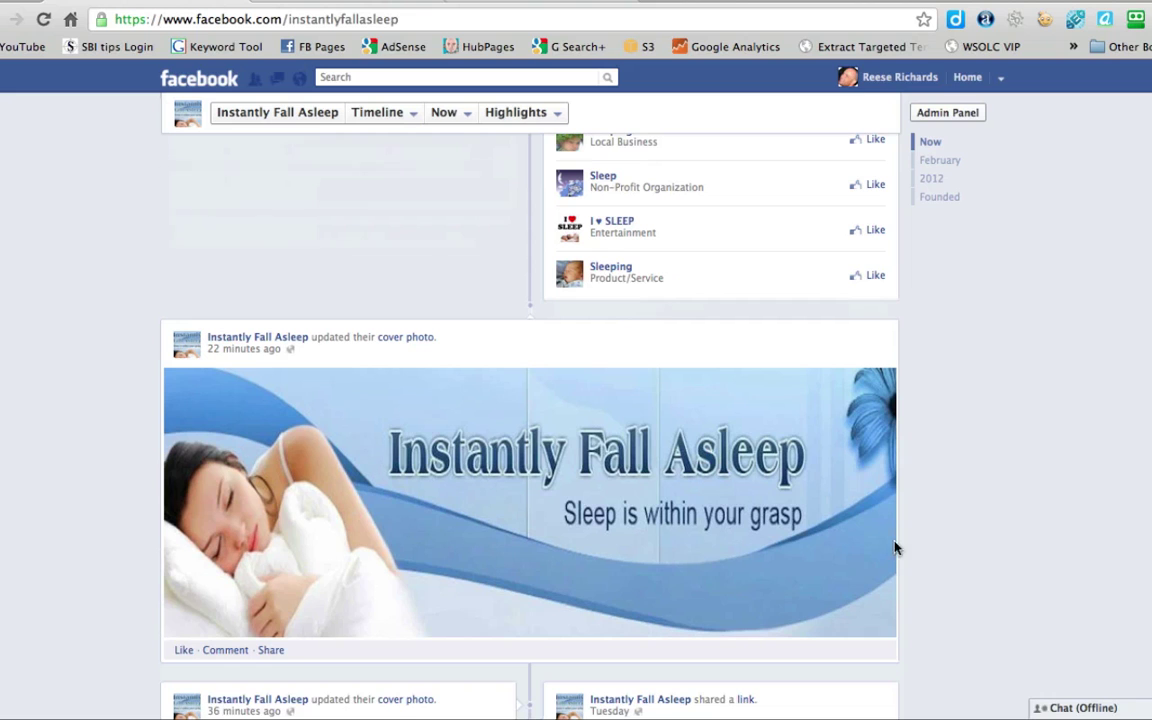
scroll(921, 481, "up", 2)
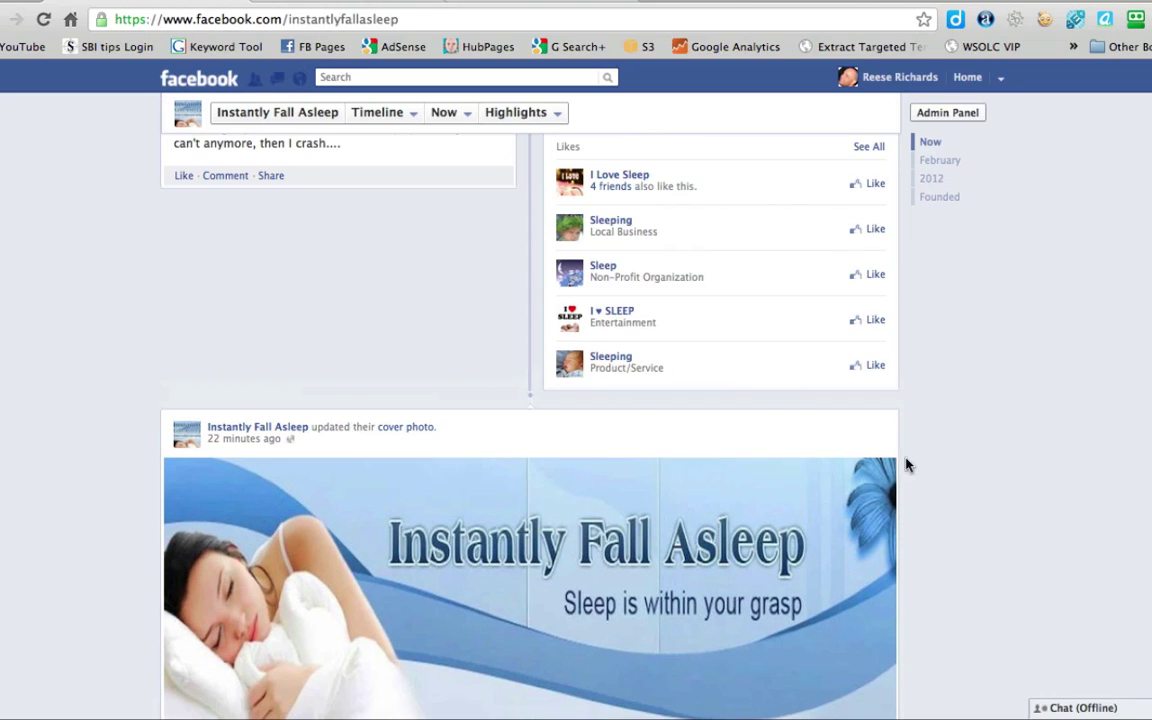
scroll(923, 437, "up", 1)
scroll(925, 438, "up", 2)
scroll(925, 437, "down", 4)
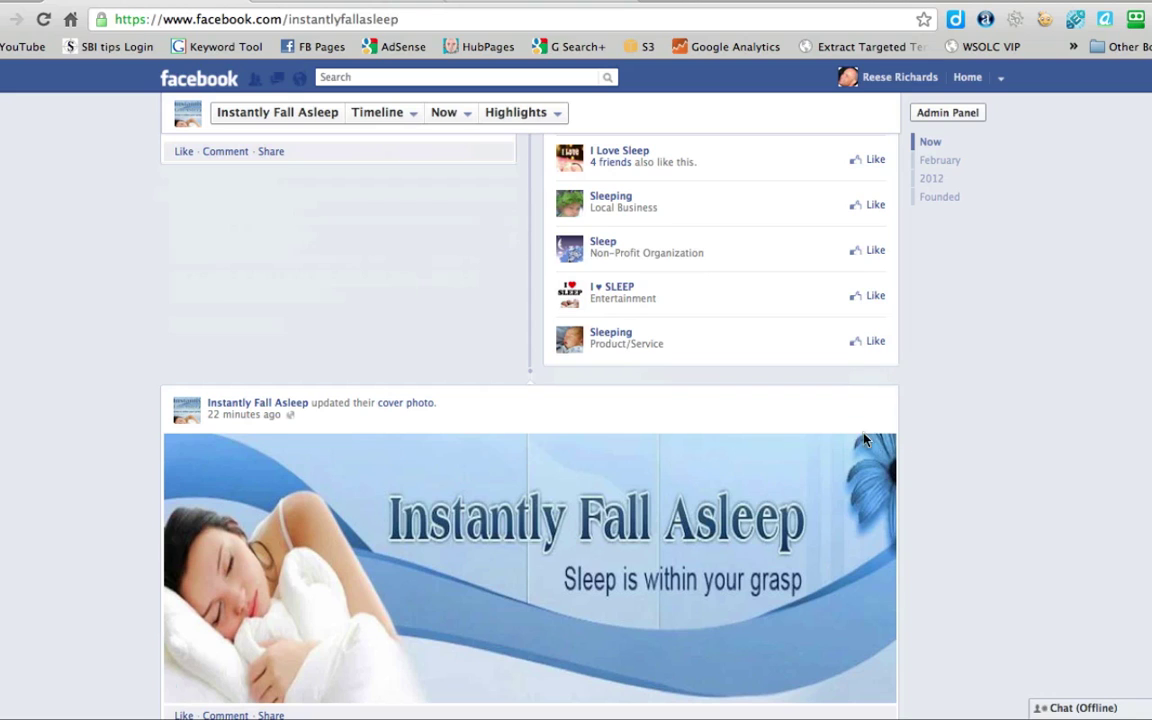
mouse_move(674, 437)
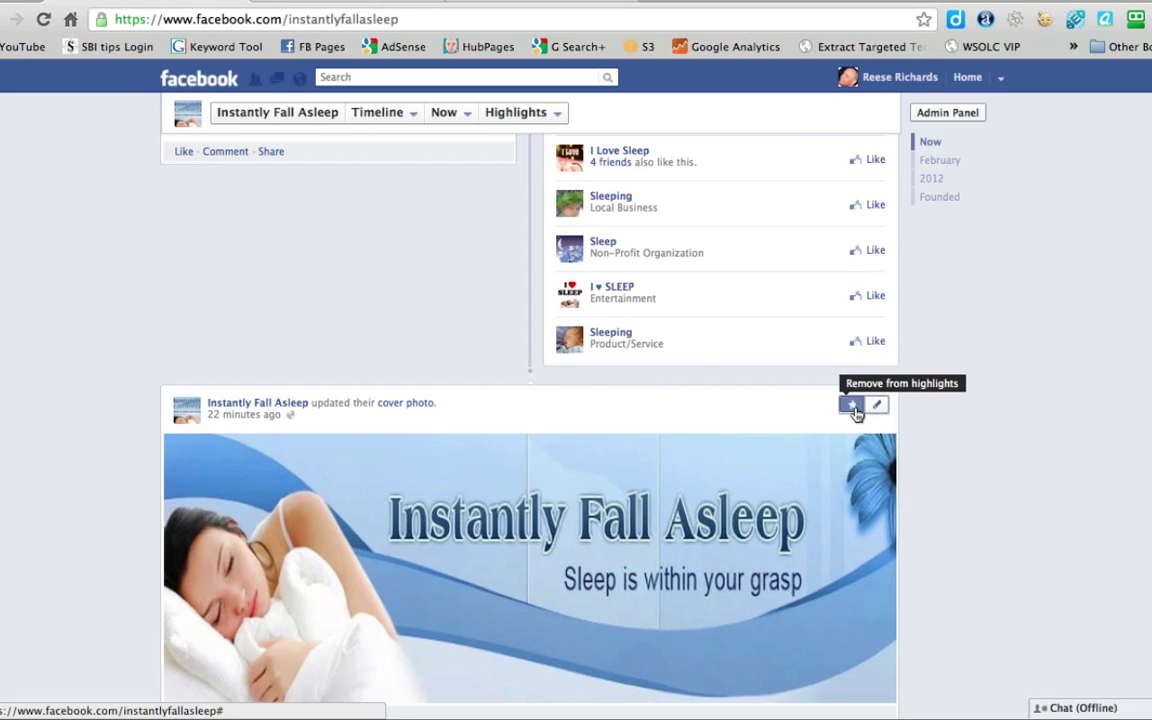
left_click(853, 407)
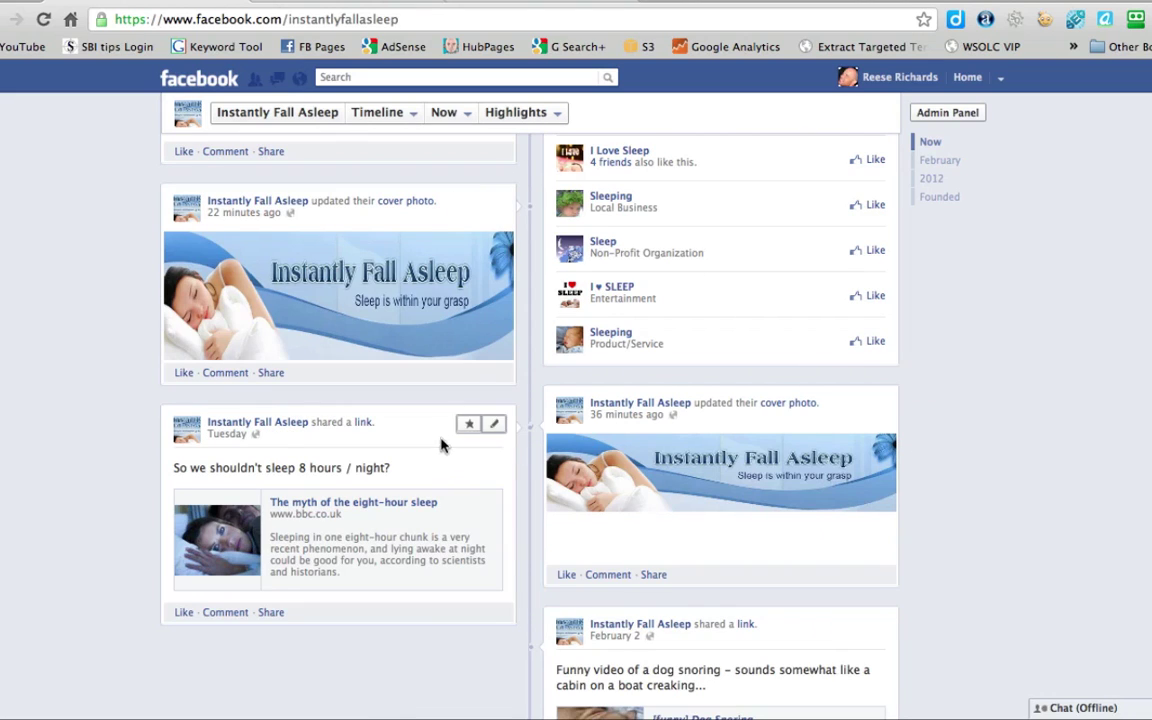
left_click(494, 202)
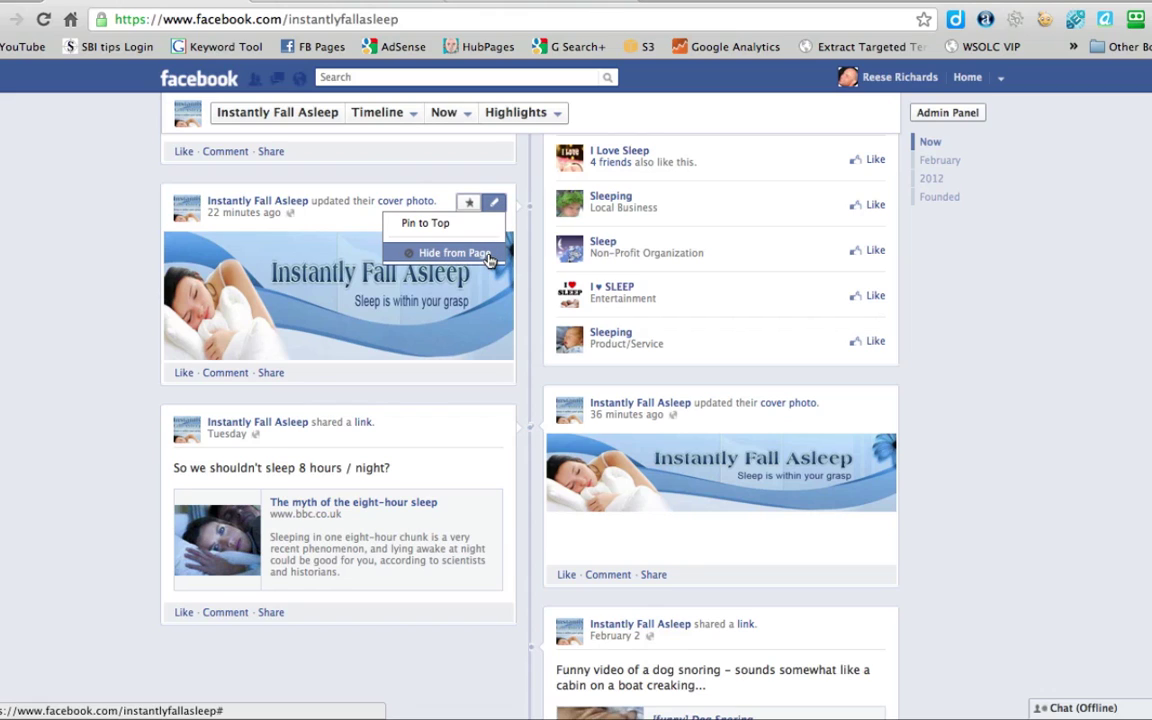
left_click(545, 381)
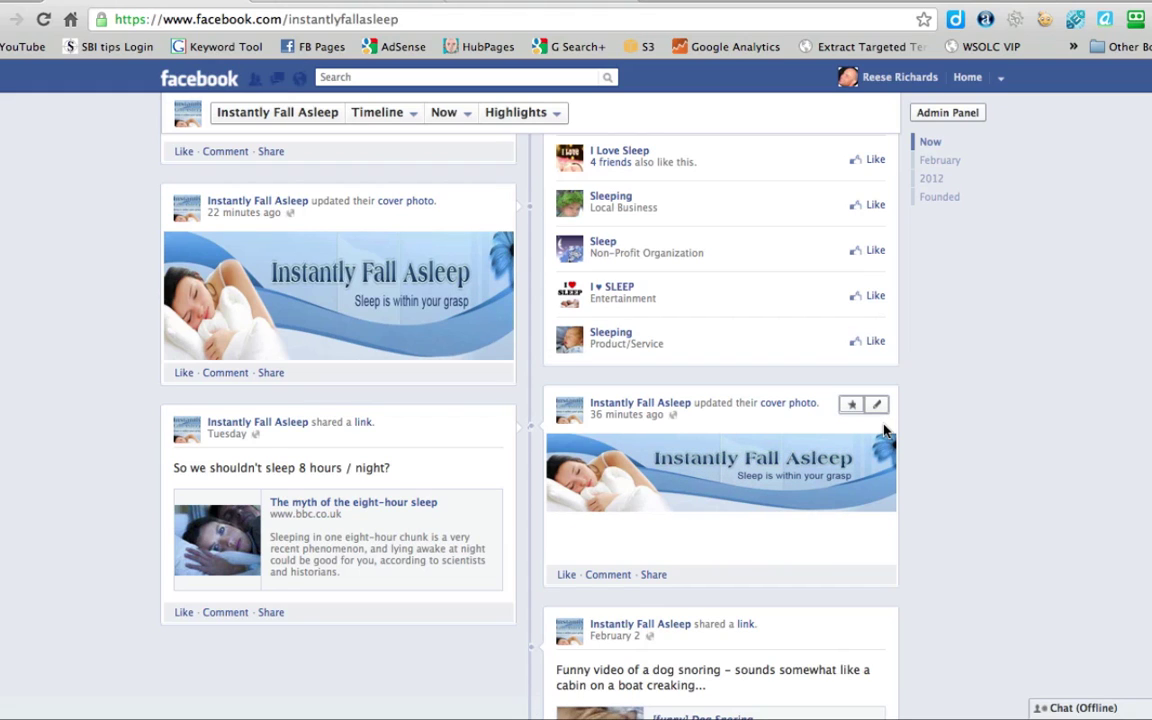
Hide the 36-minutes-ago cover-photo update, leaving only the 22-minute-old cover update visible
left_click(877, 405)
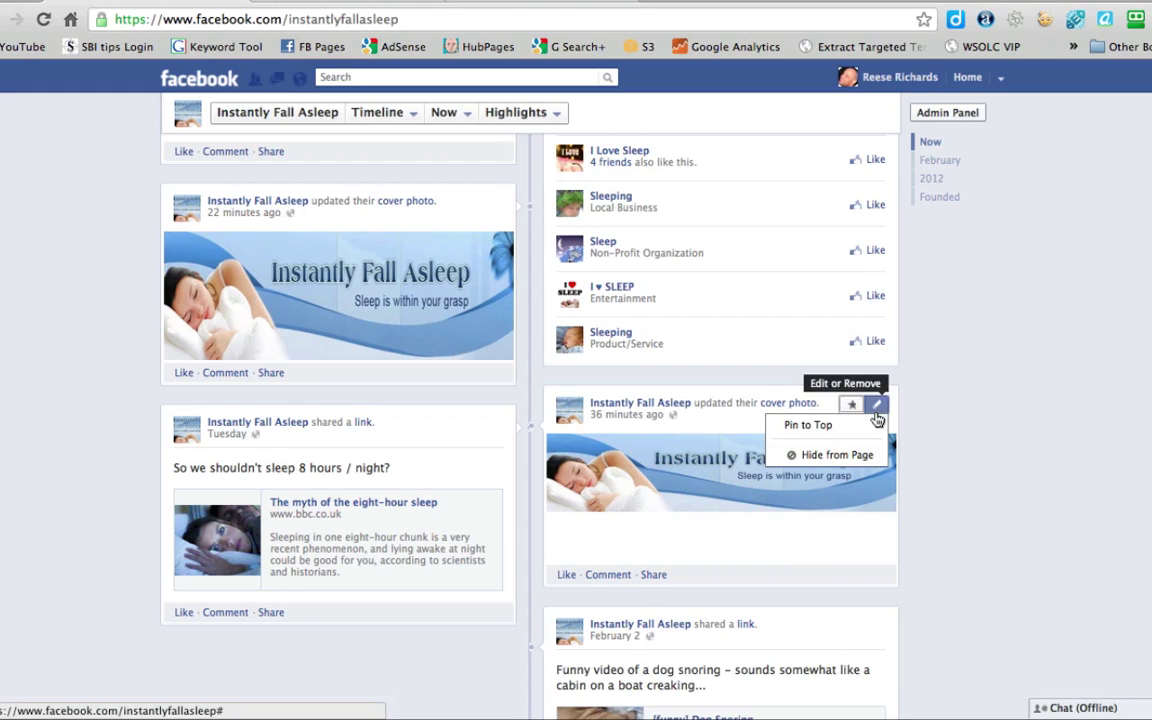
left_click(873, 455)
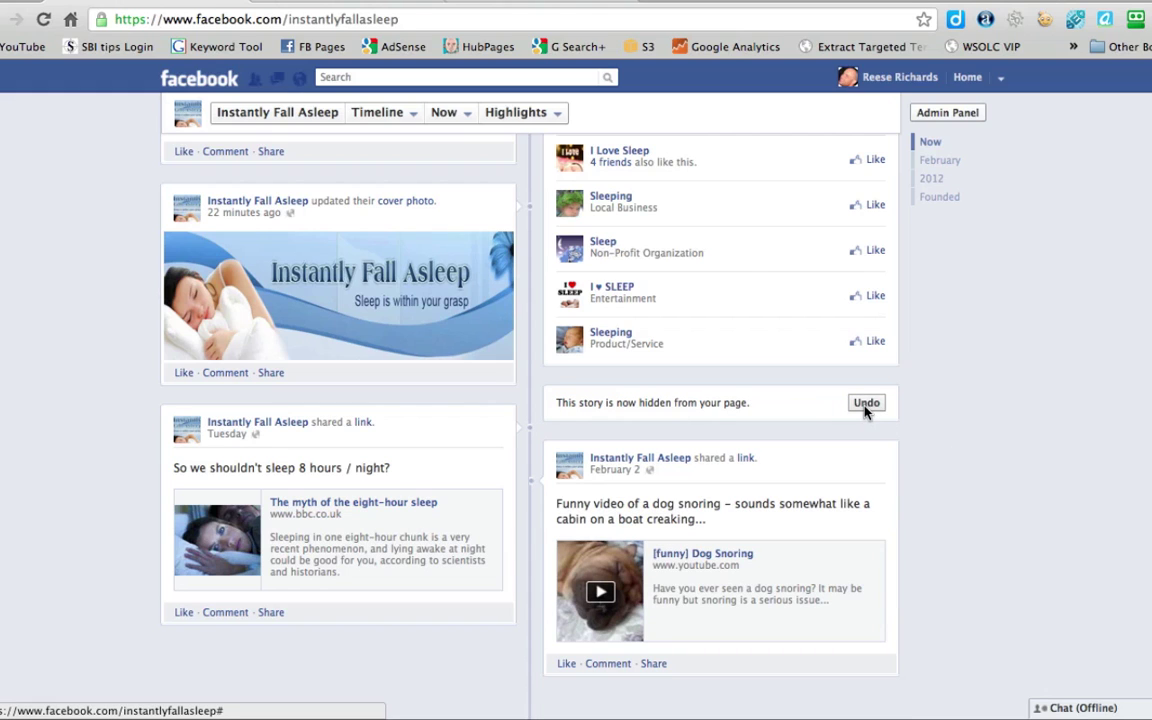
scroll(935, 450, "up", 2)
scroll(938, 449, "up", 4)
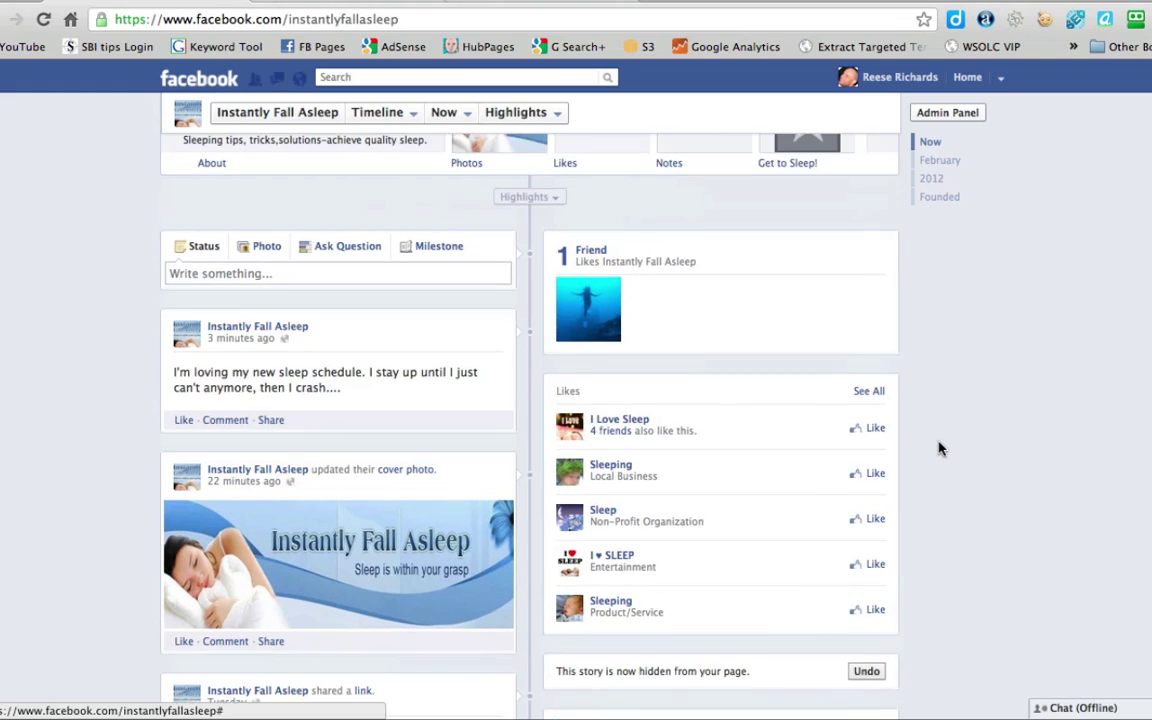
scroll(938, 449, "down", 10)
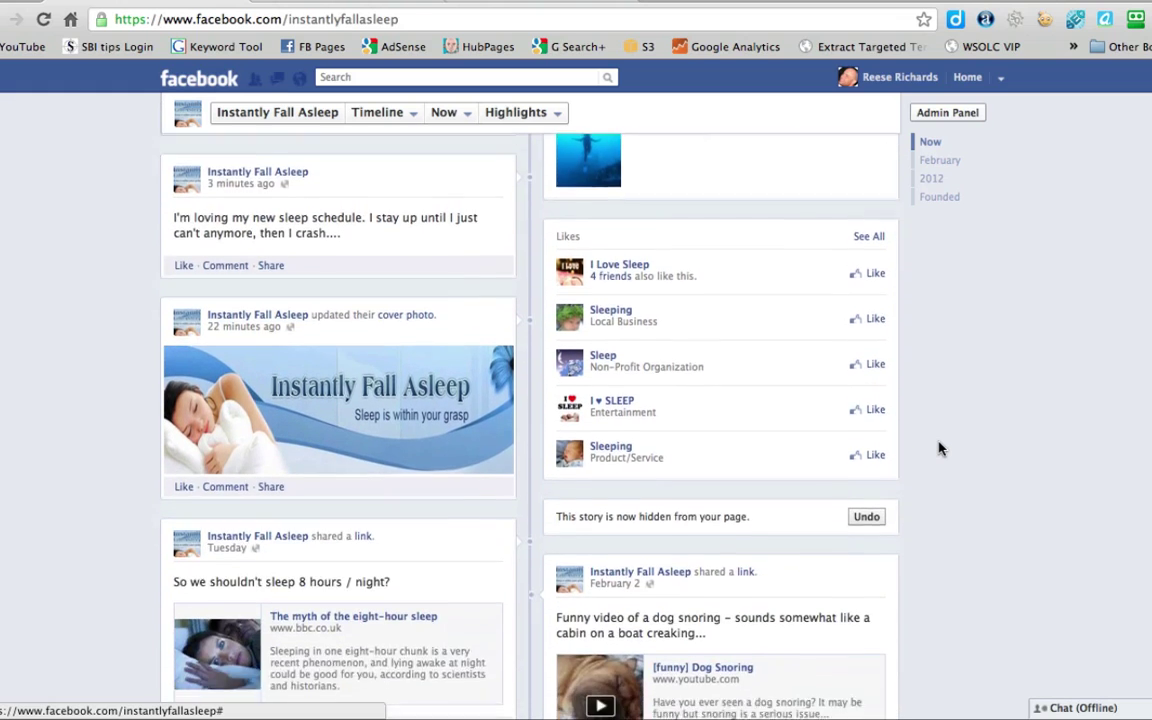
scroll(938, 449, "up", 3)
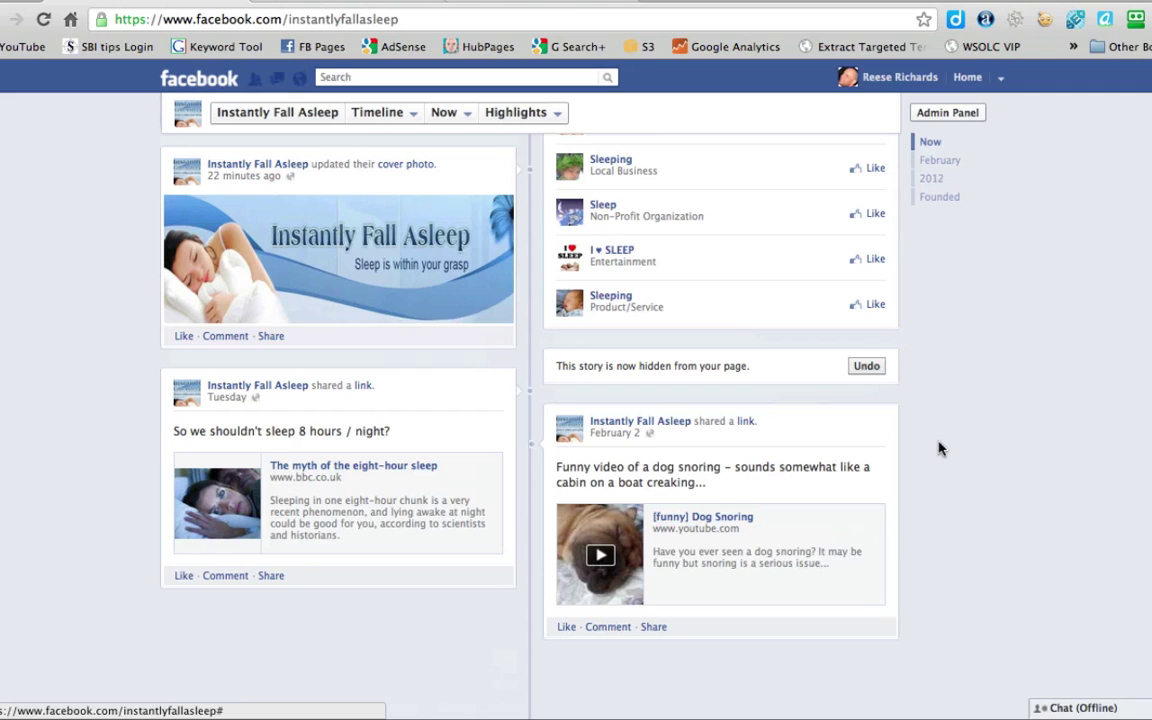
scroll(938, 449, "up", 2)
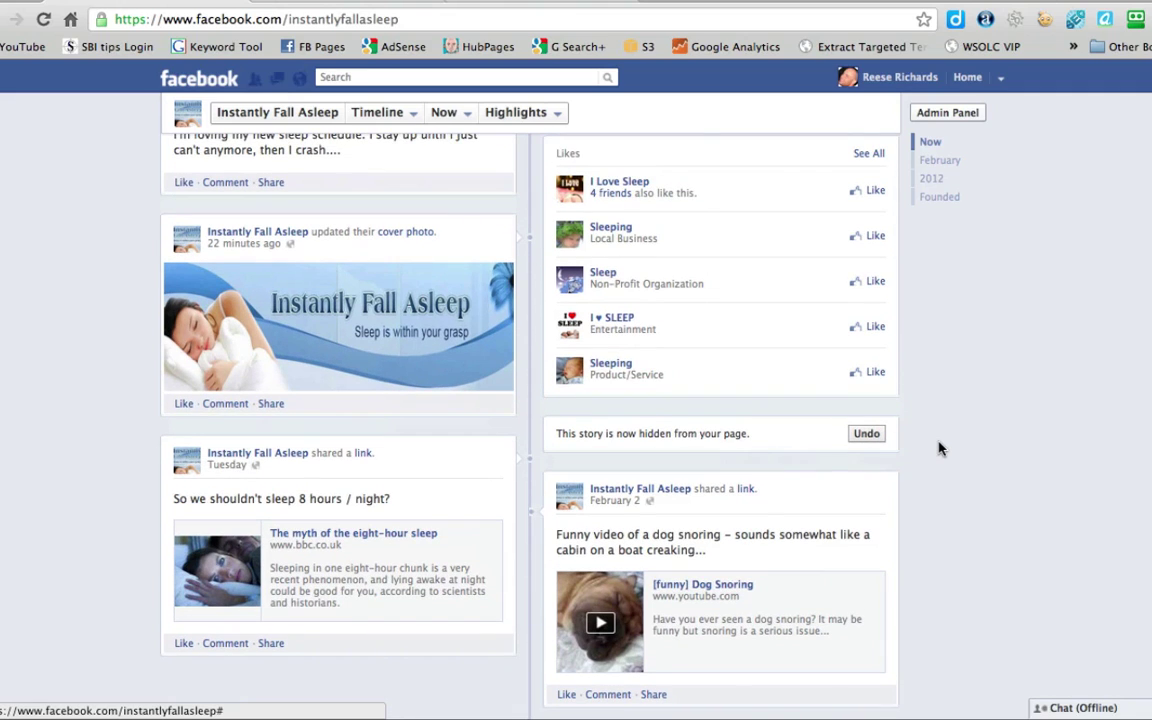
scroll(938, 449, "down", 1)
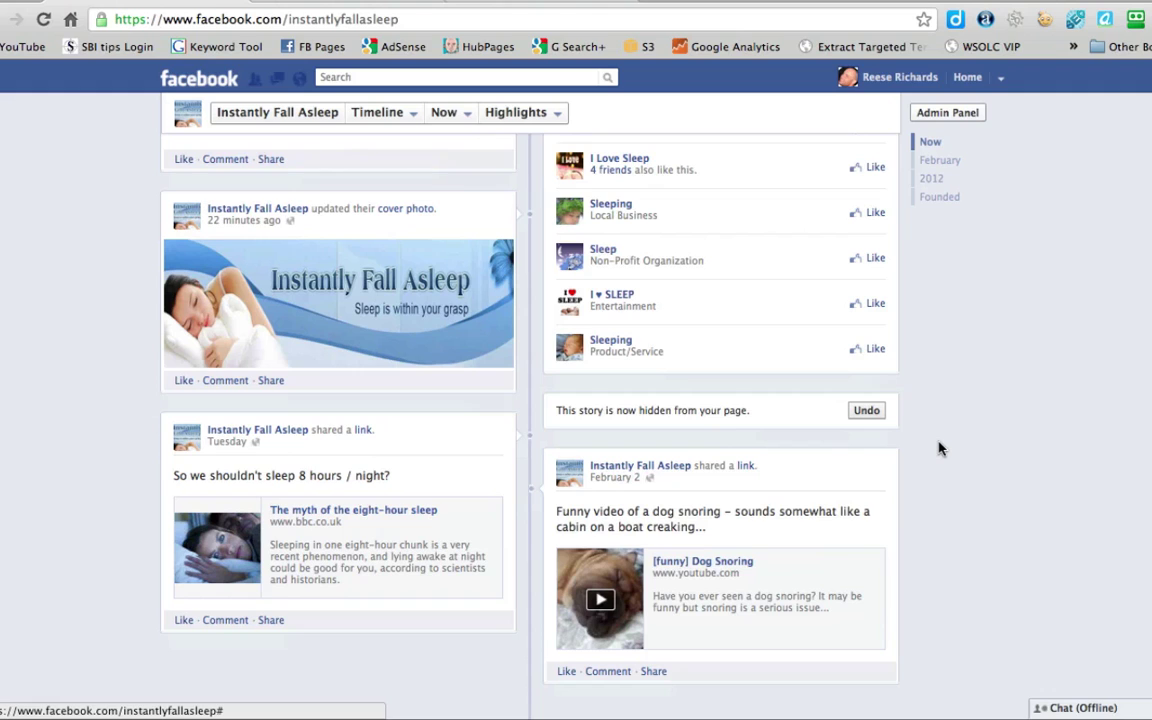
scroll(938, 449, "down", 2)
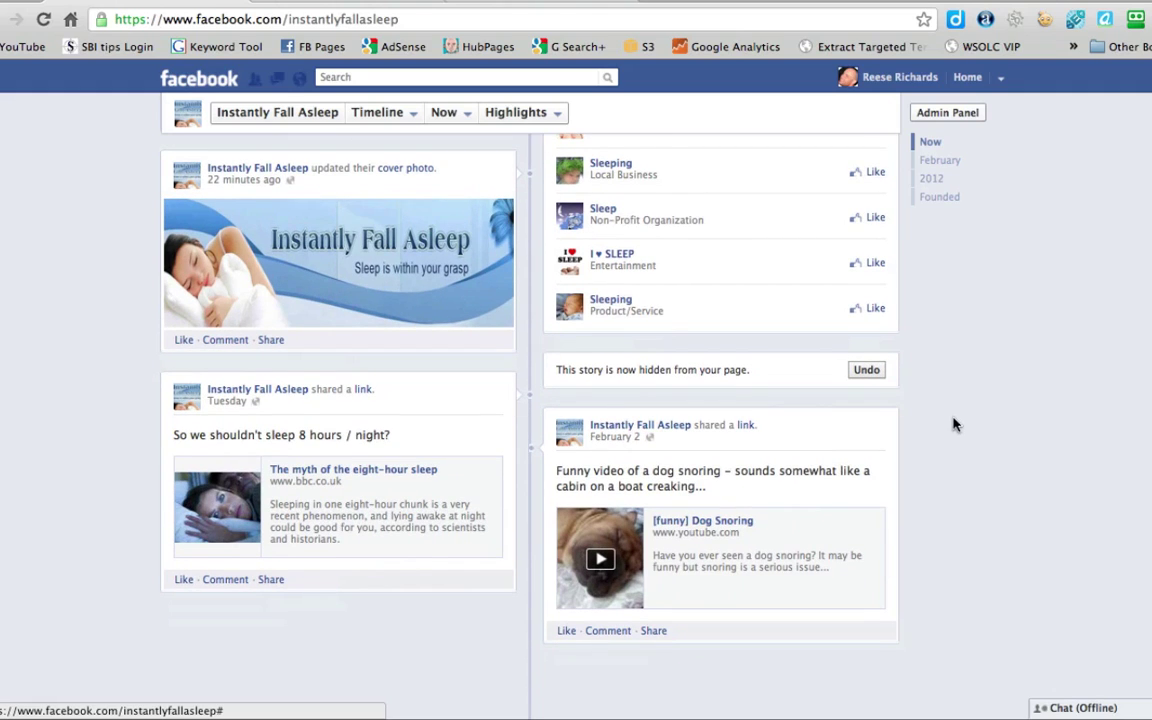
Jump the timeline to February 2012 and scroll down to the Joined Facebook milestone
left_click(936, 163)
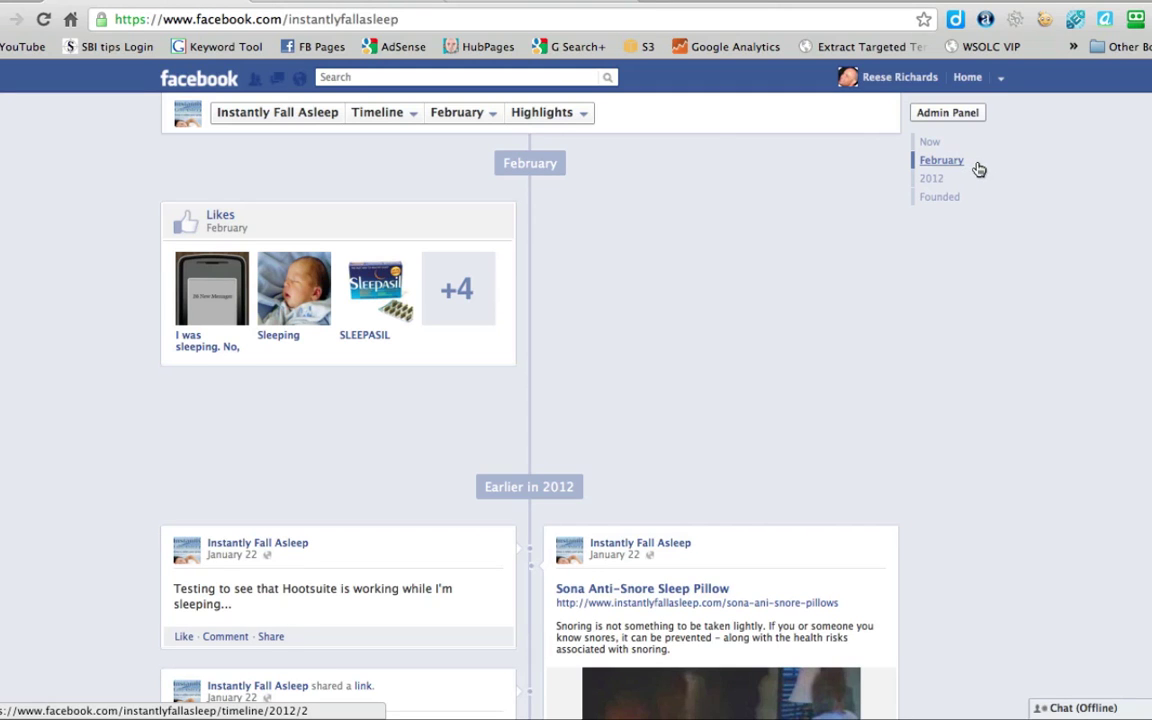
scroll(944, 352, "down", 2)
scroll(944, 352, "down", 4)
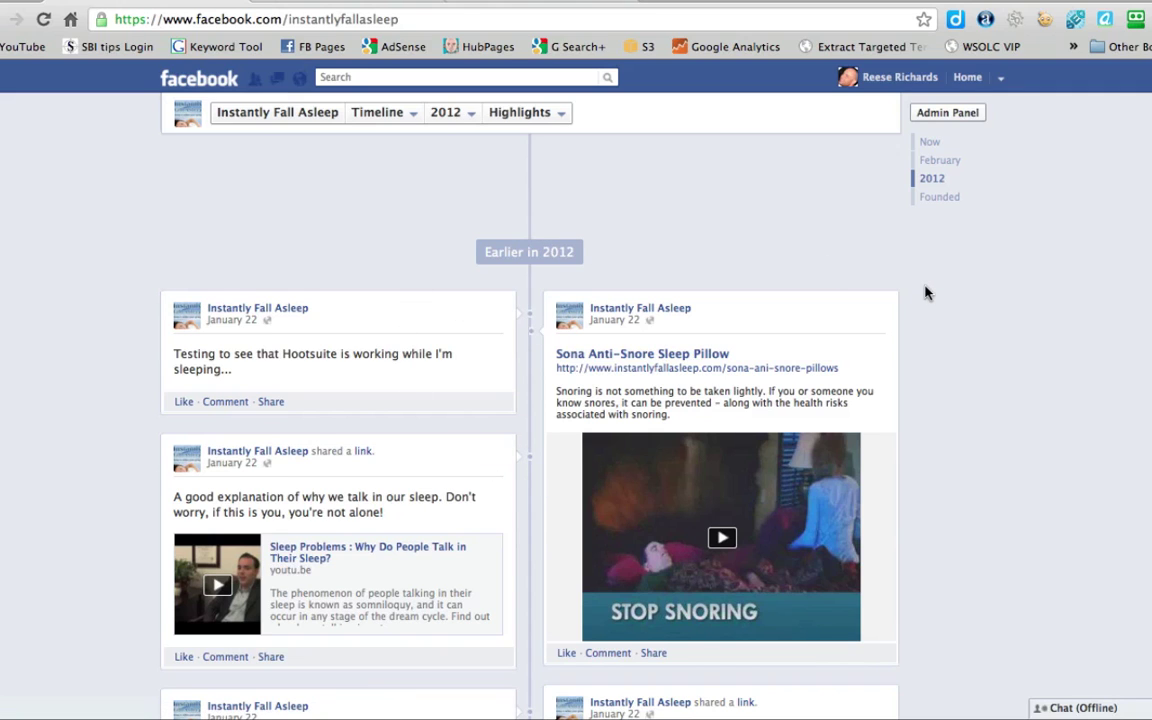
scroll(926, 291, "down", 2)
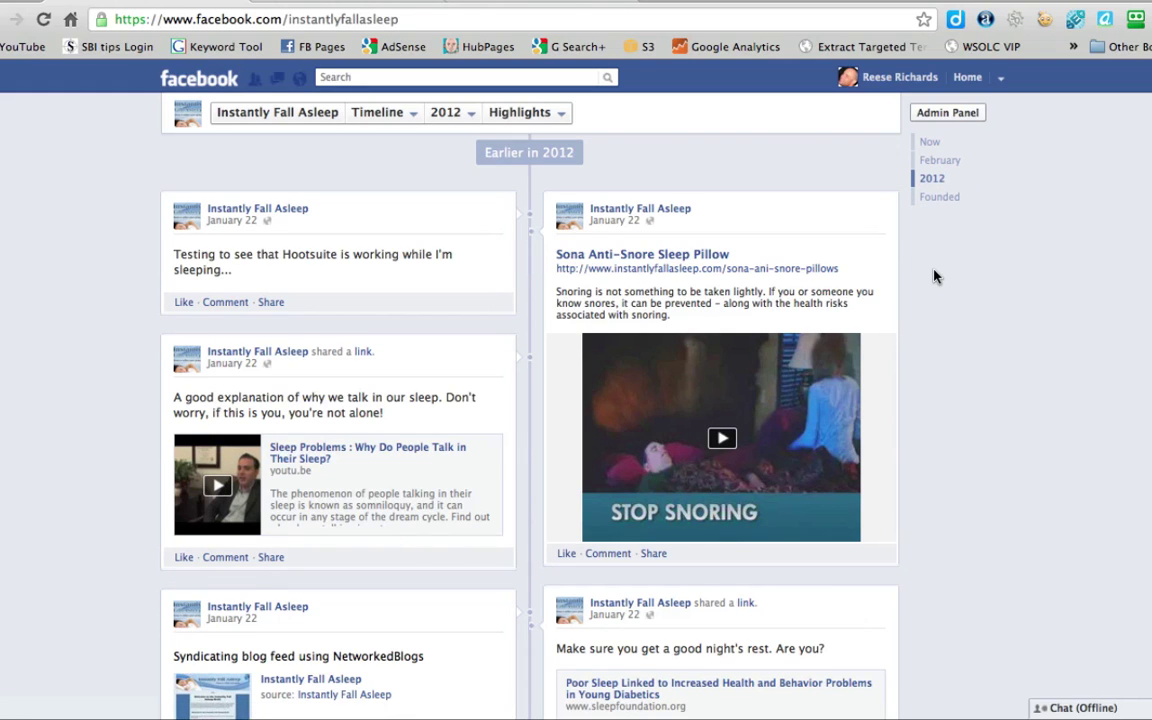
scroll(935, 277, "down", 5)
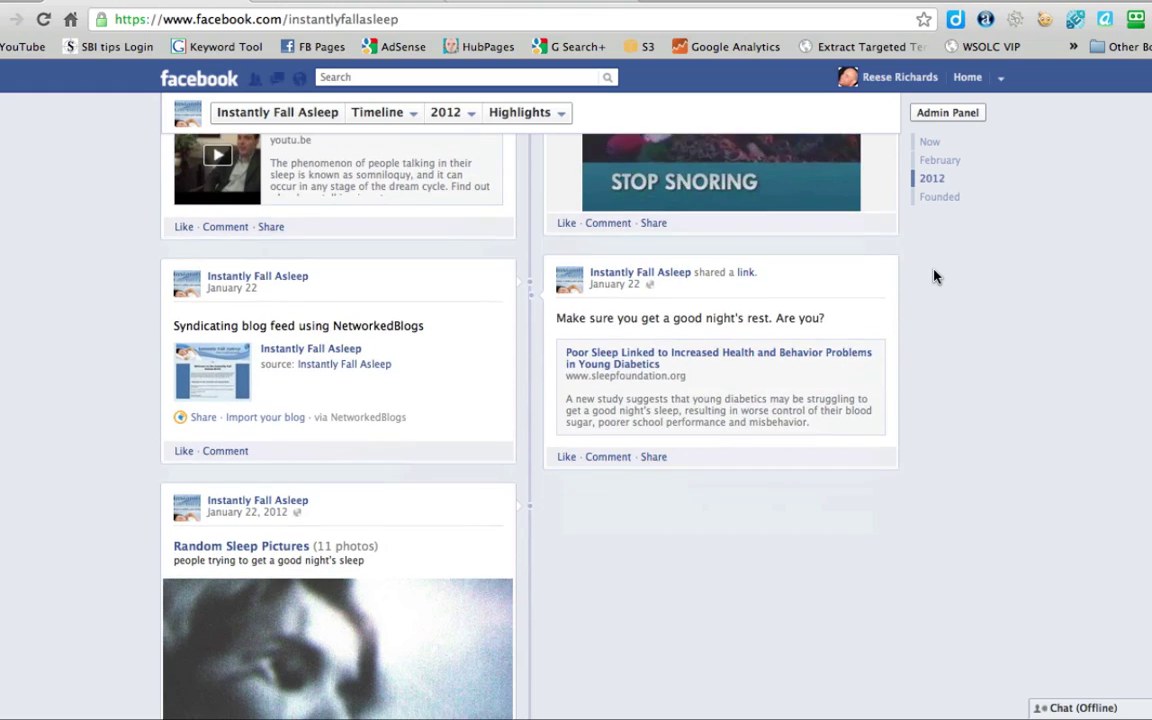
scroll(935, 277, "down", 3)
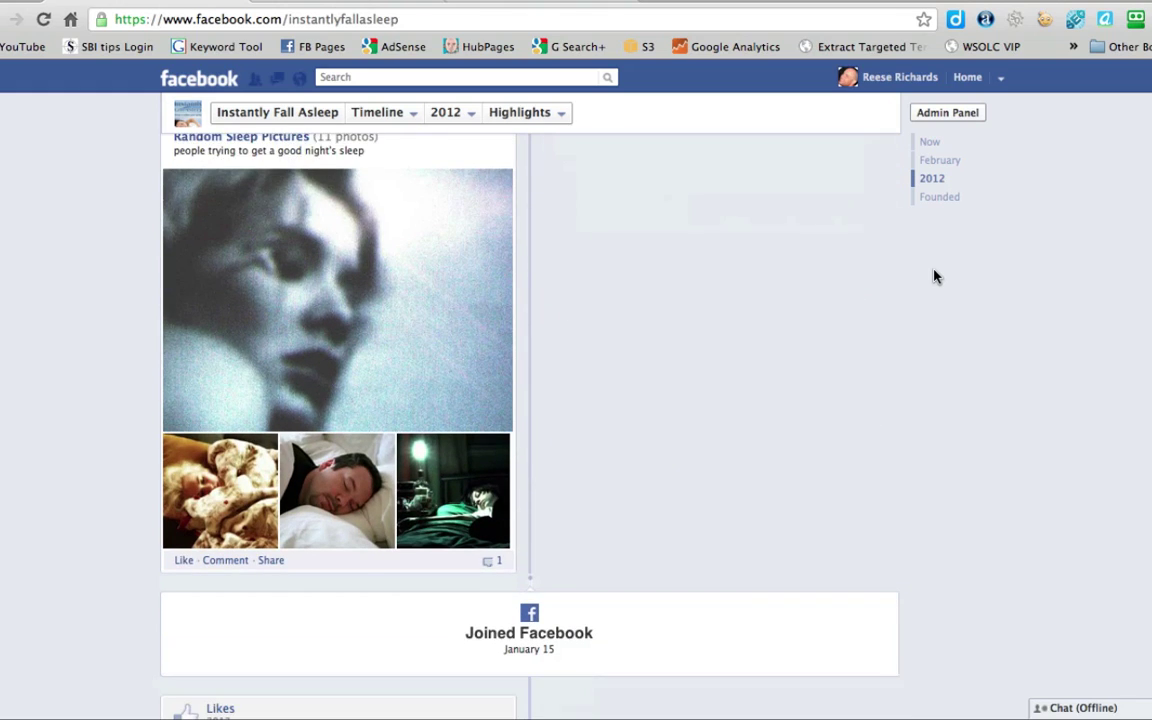
scroll(935, 277, "down", 2)
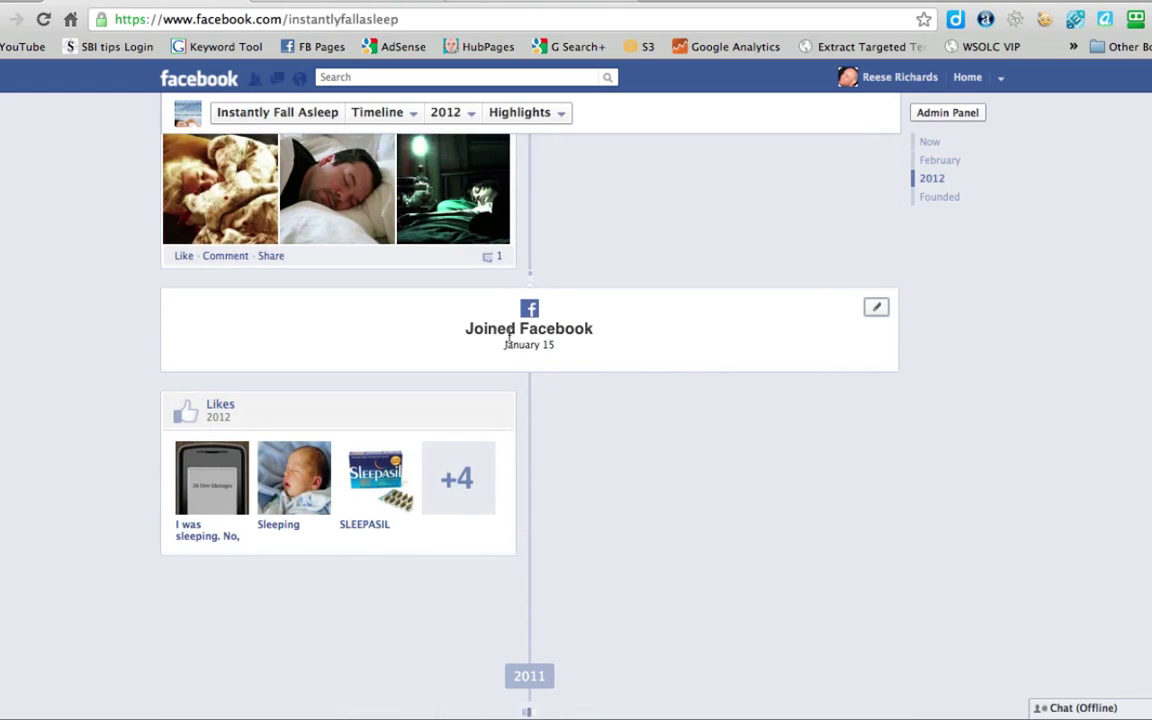
Hide the January 15 Joined Facebook milestone, then scroll back up to the sleep-schedule status
left_click(877, 307)
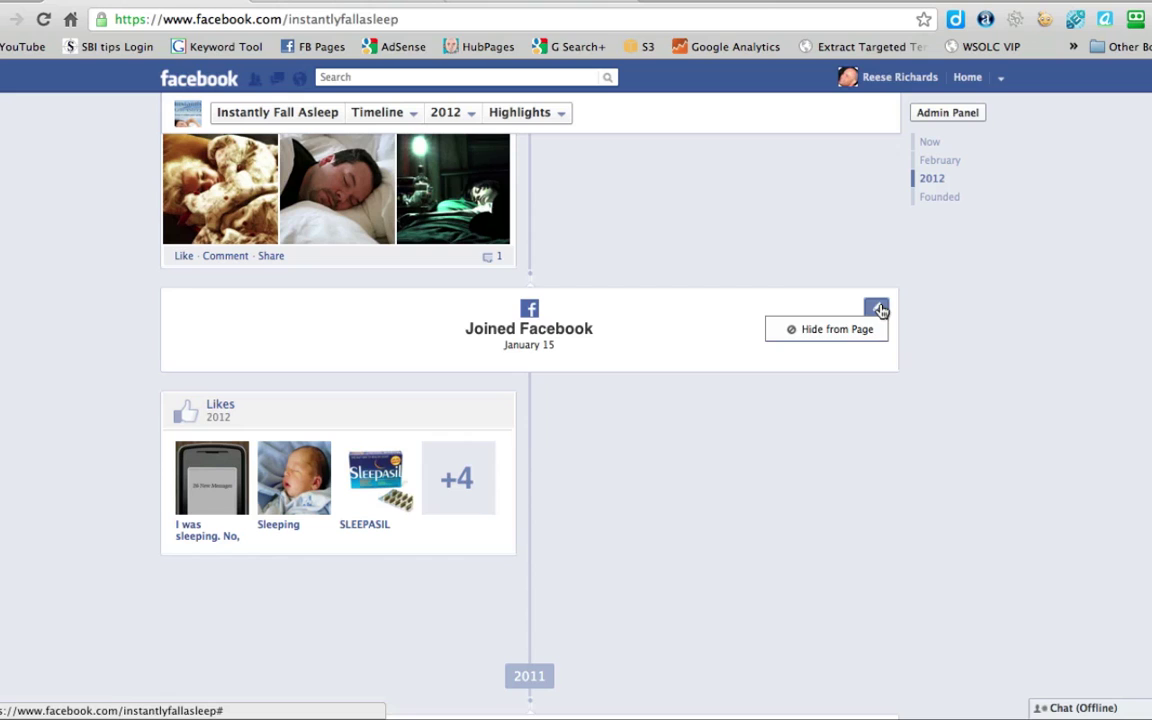
left_click(874, 330)
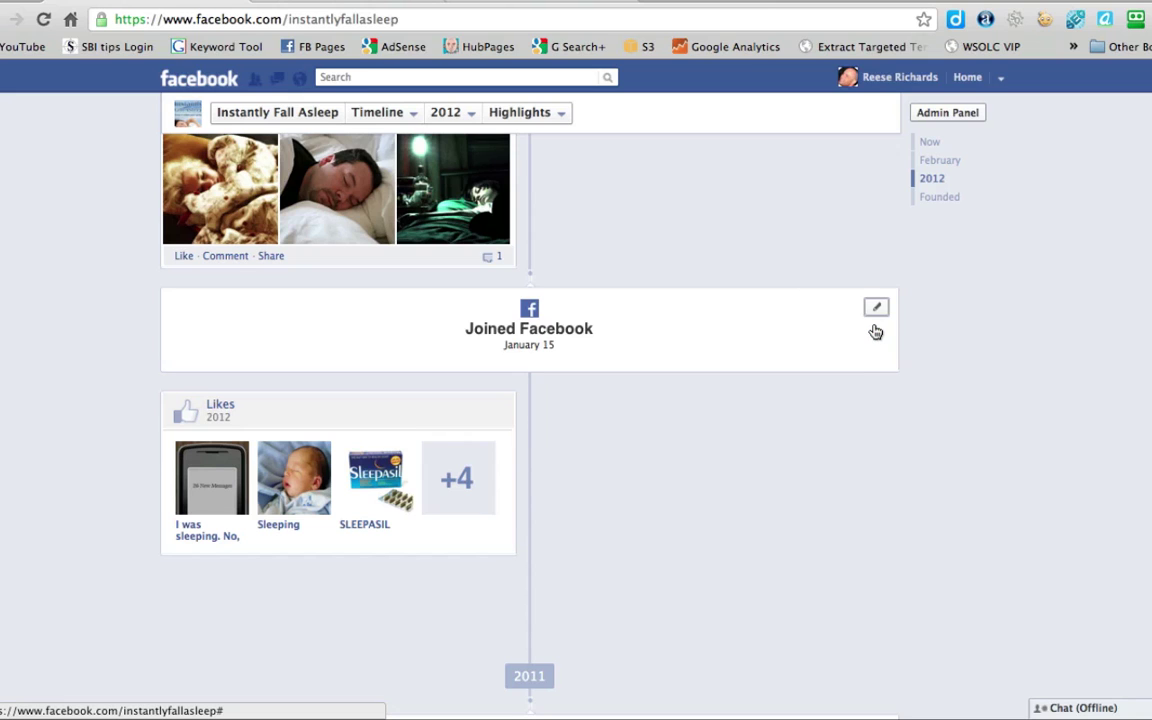
scroll(905, 391, "down", 3)
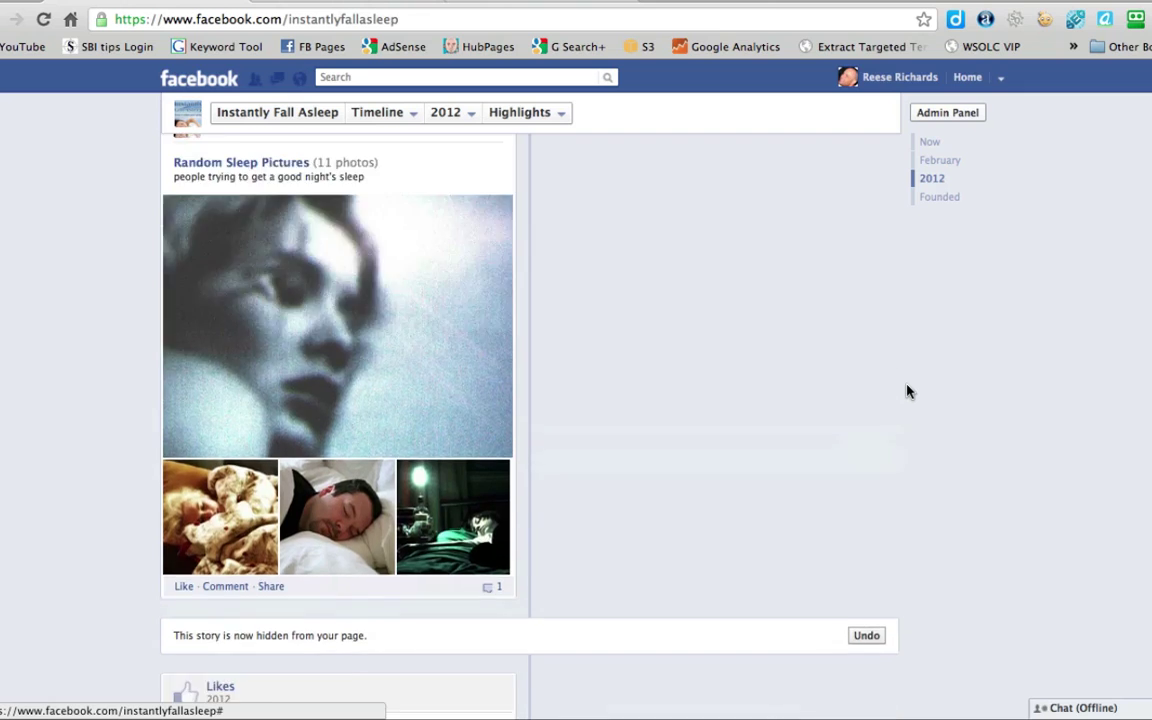
scroll(907, 391, "up", 5)
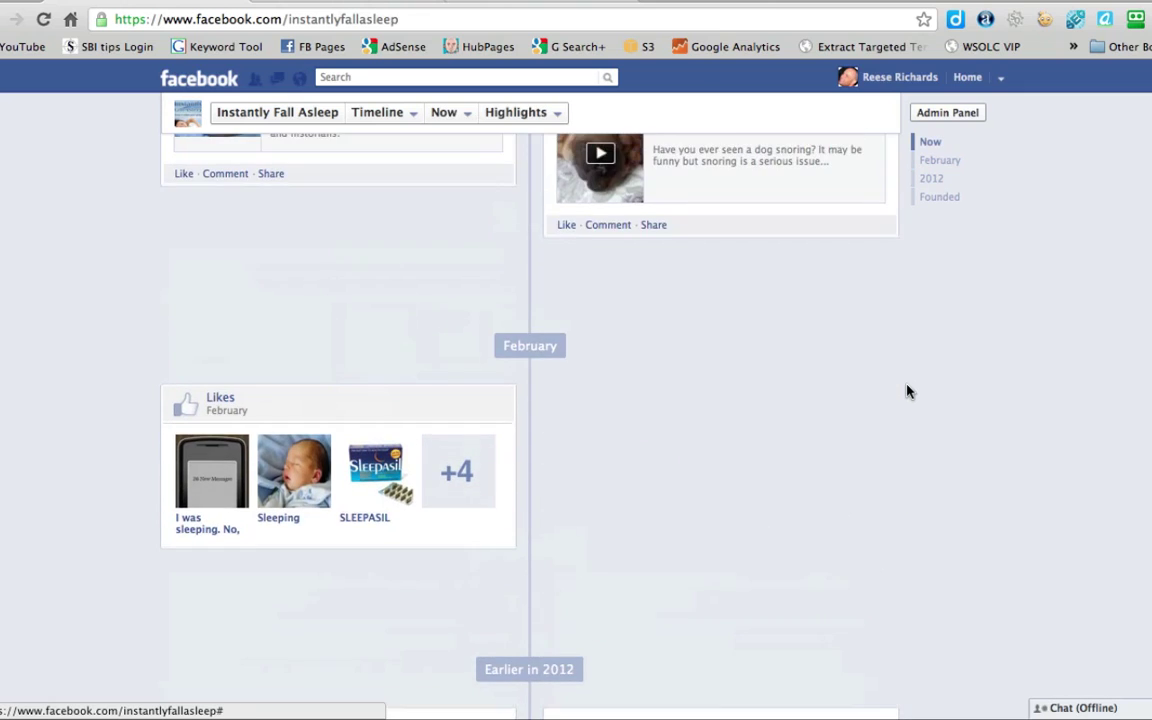
scroll(907, 391, "up", 5)
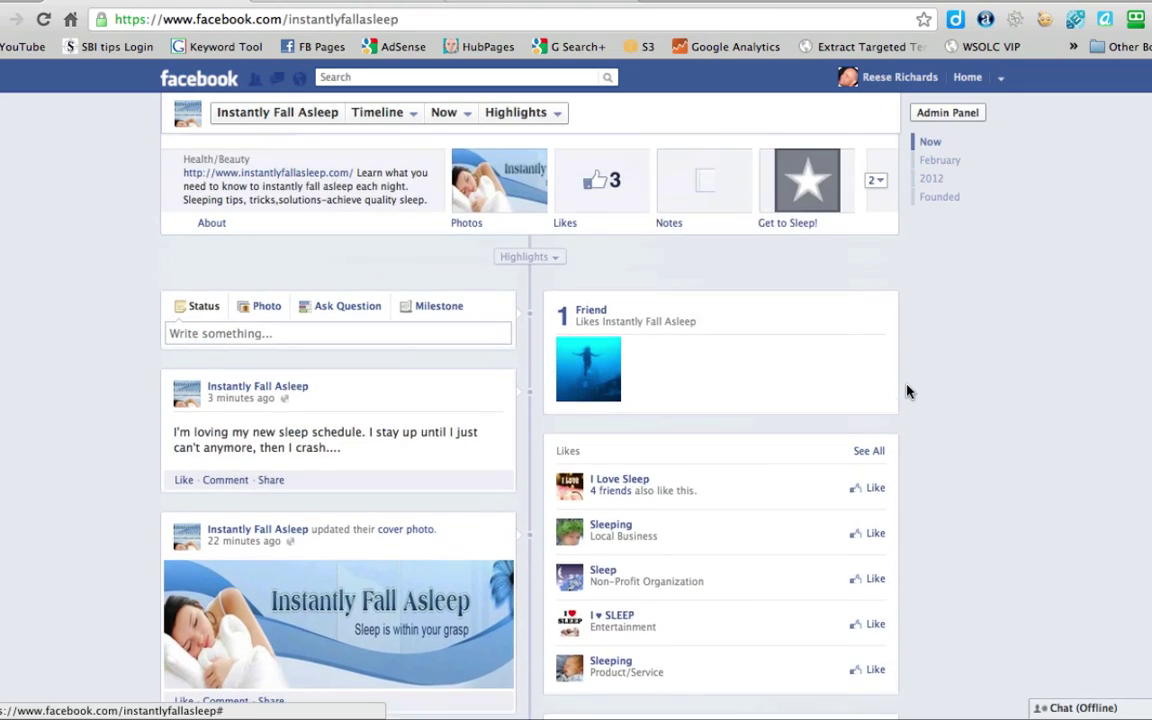
scroll(907, 391, "up", 1)
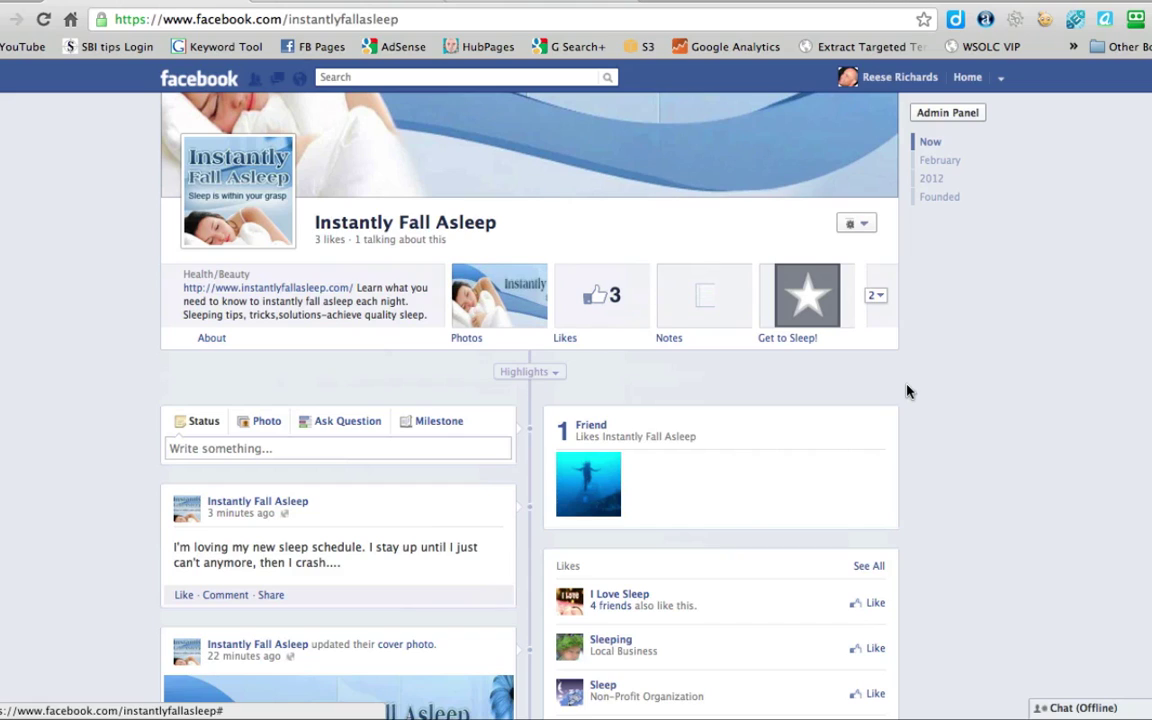